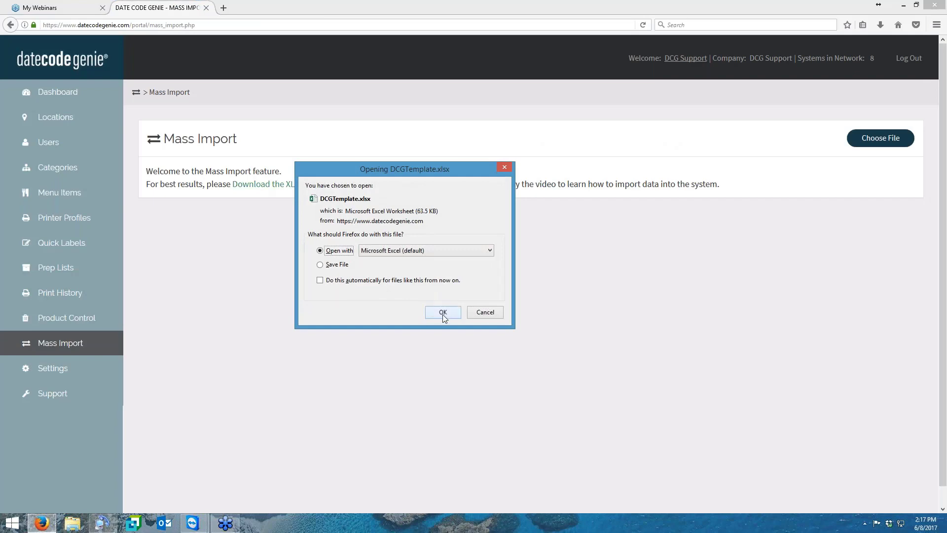
# - Open the downloaded DCGTemplate.xlsx in Excel and enable editing
pyautogui.click(443, 312)
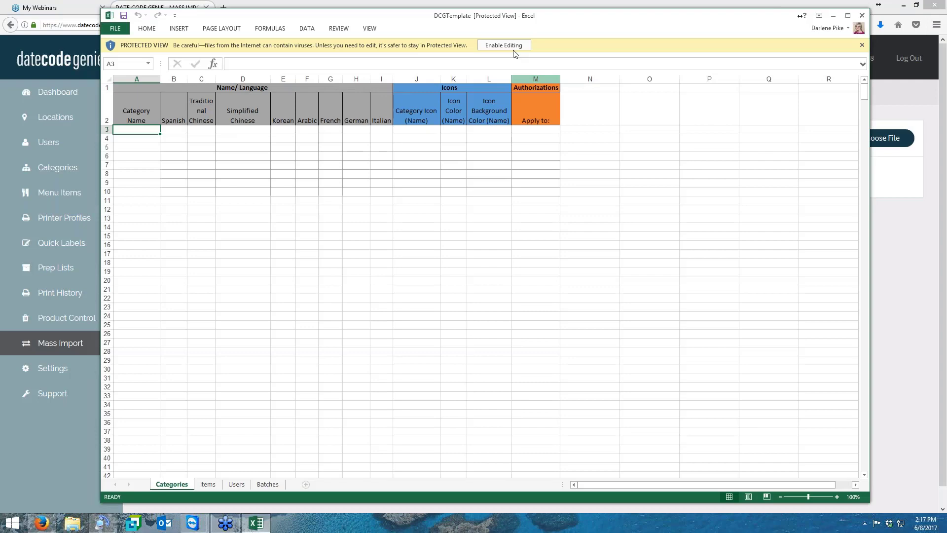
pyautogui.click(512, 46)
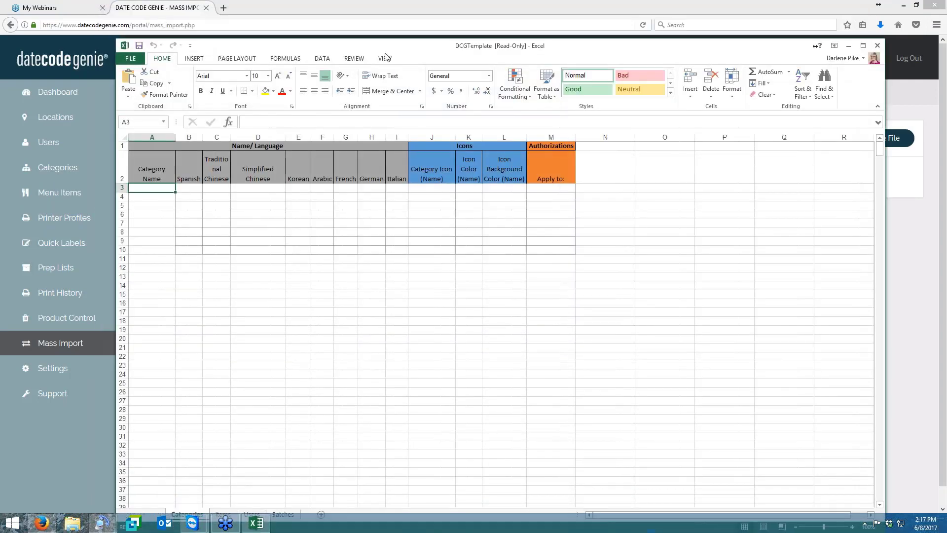
# - Save the template workbook to the Desktop under the file name DCGTemplate 6-8-17
pyautogui.click(130, 58)
pyautogui.click(143, 157)
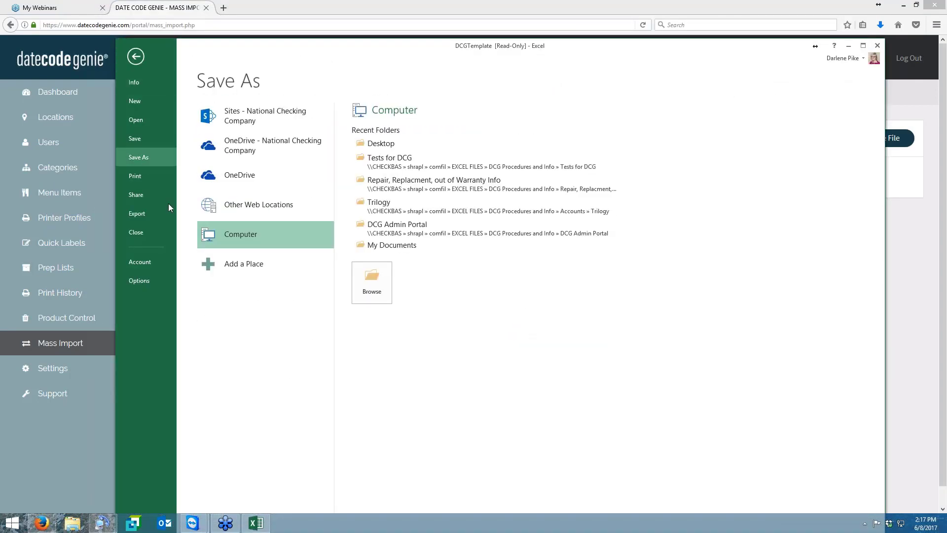
pyautogui.click(376, 144)
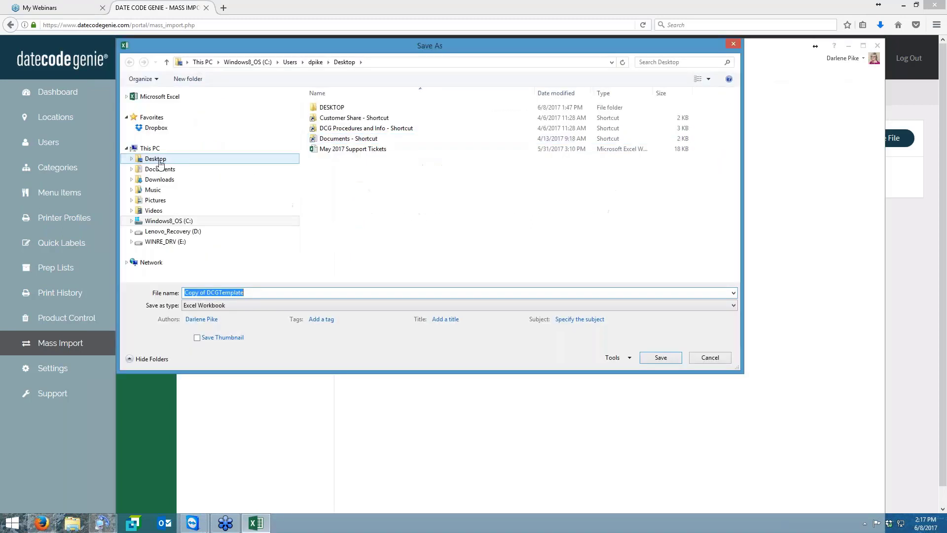
pyautogui.click(159, 162)
pyautogui.click(211, 295)
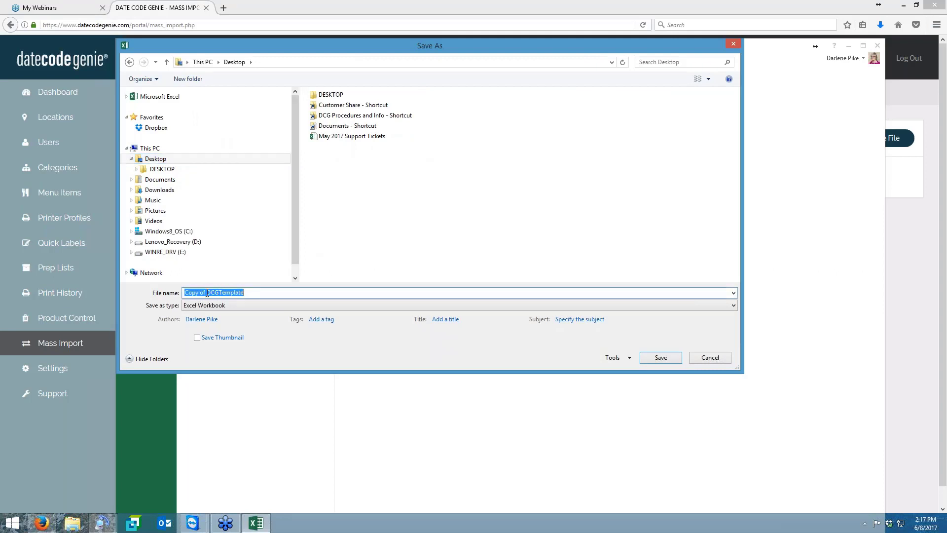
pyautogui.click(208, 293)
pyautogui.press('BackSpace')
pyautogui.press('BackSpace')
pyautogui.press('BackSpace')
pyautogui.press('BackSpace')
pyautogui.press('BackSpace')
pyautogui.press('BackSpace')
pyautogui.press('BackSpace')
pyautogui.press('BackSpace')
pyautogui.click(661, 357)
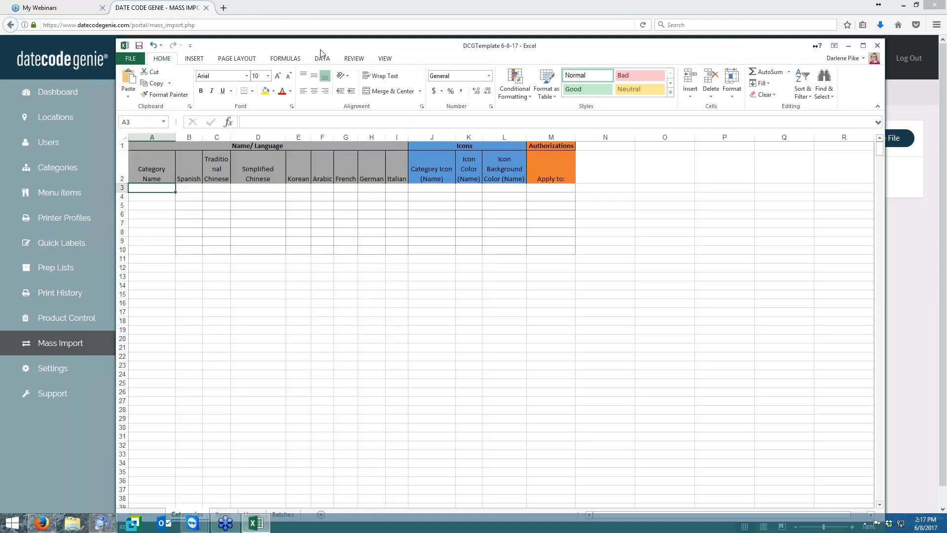
# - Review the column headings on the Items, Users, Batches and Categories sheets, ending on Categories
pyautogui.moveTo(321, 51); pyautogui.dragTo(300, 13)
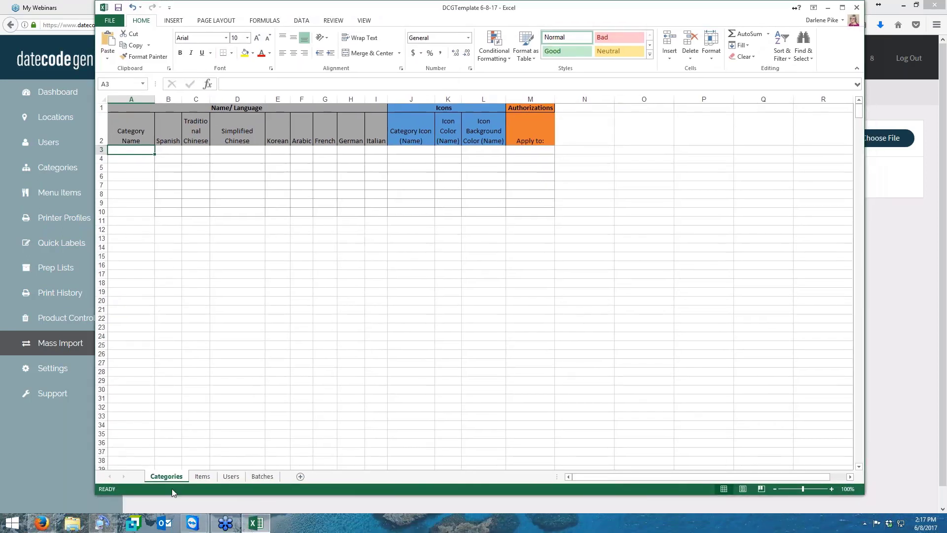
pyautogui.click(202, 476)
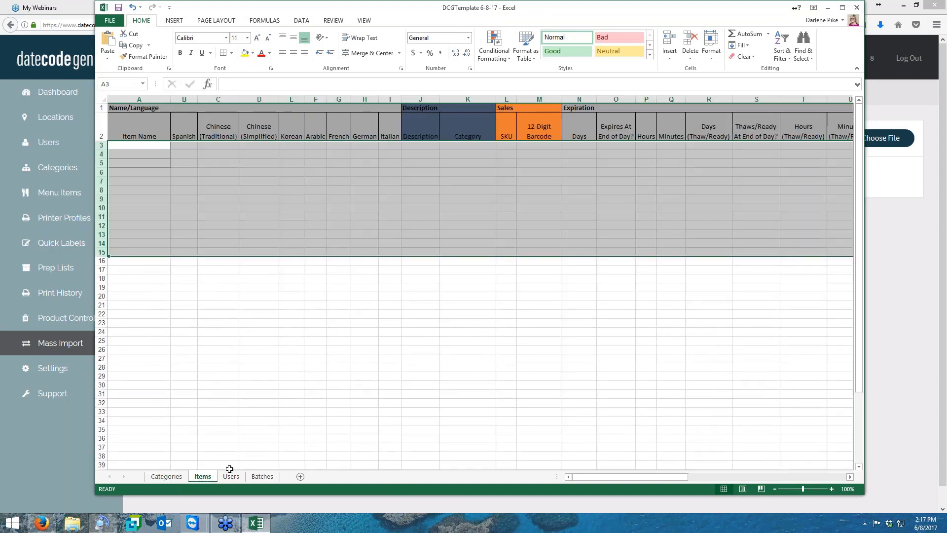
pyautogui.click(231, 476)
pyautogui.click(263, 476)
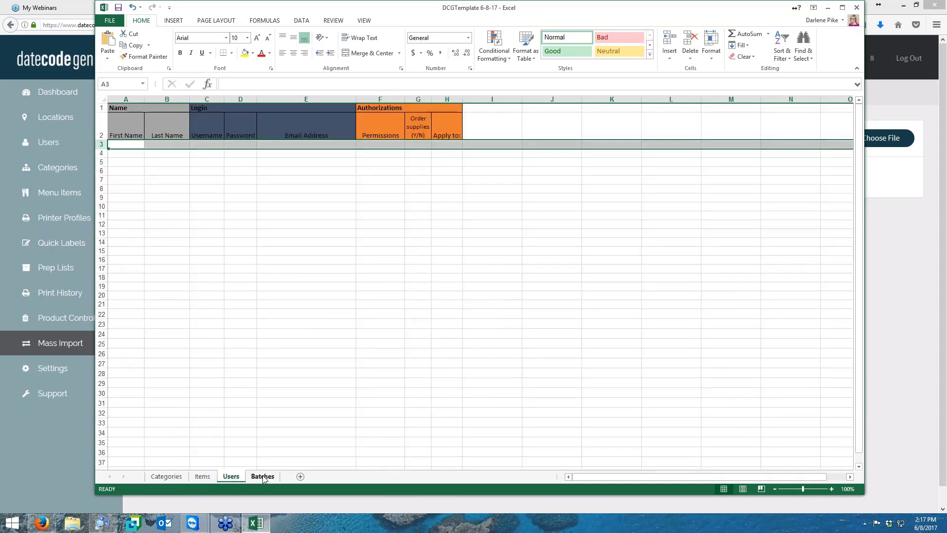
pyautogui.click(233, 481)
pyautogui.click(268, 478)
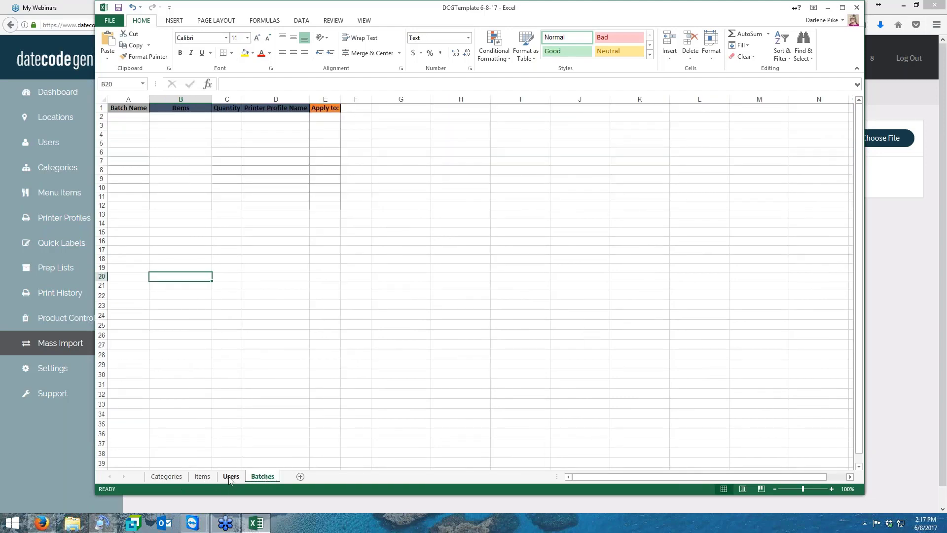
pyautogui.click(166, 477)
pyautogui.click(203, 477)
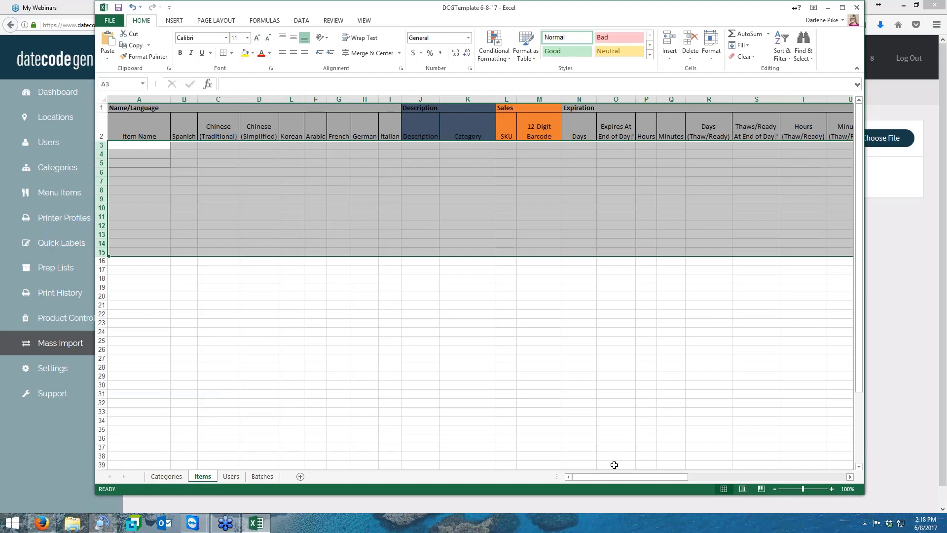
pyautogui.moveTo(620, 477)
pyautogui.mouseDown()
pyautogui.moveTo(763, 484)
pyautogui.moveTo(622, 481)
pyautogui.moveTo(611, 472)
pyautogui.mouseUp()
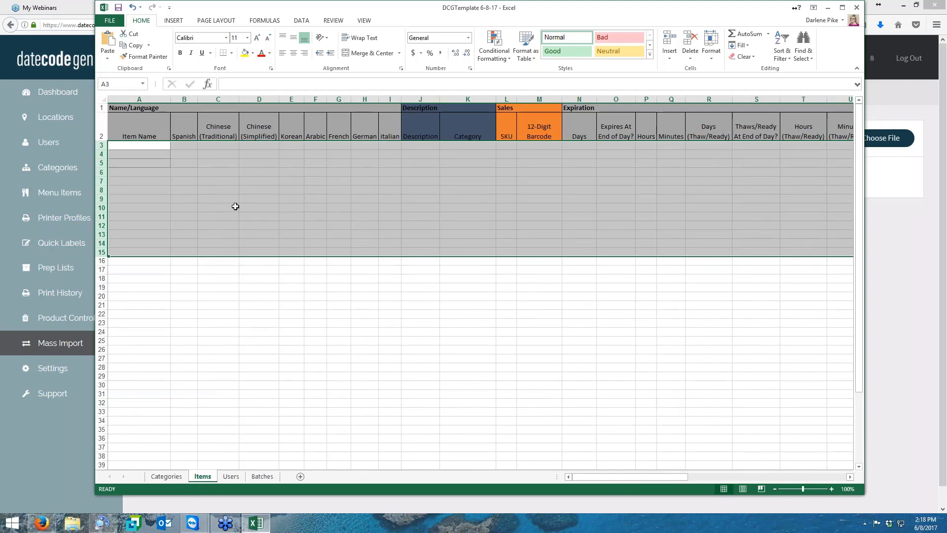
pyautogui.click(167, 479)
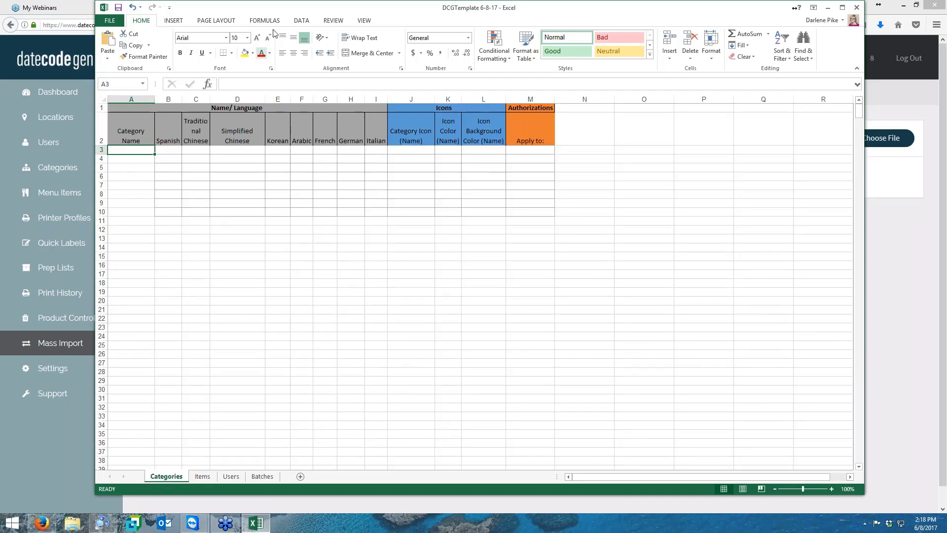
# - Move the workbook aside, check the existing categories in the Date Code Genie portal, and return to Excel
pyautogui.moveTo(291, 9); pyautogui.dragTo(461, 21)
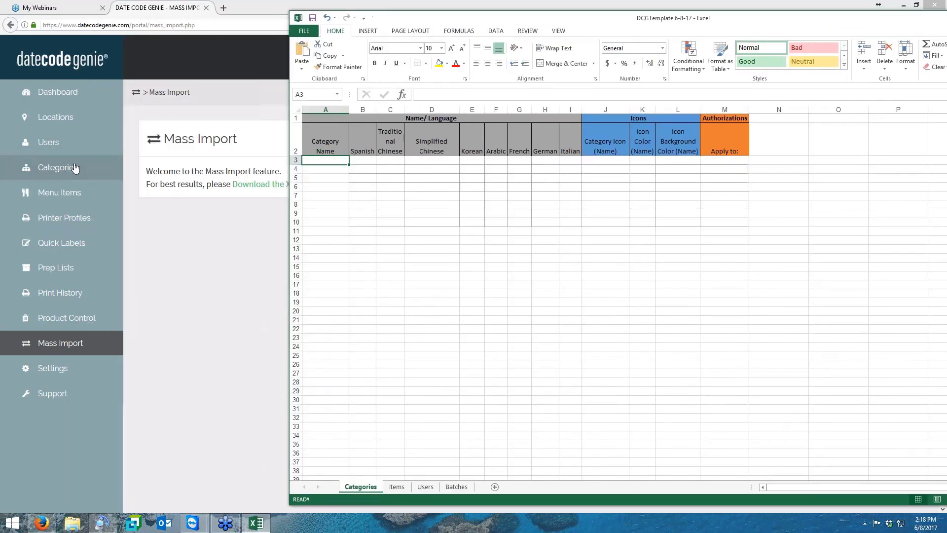
pyautogui.click(74, 166)
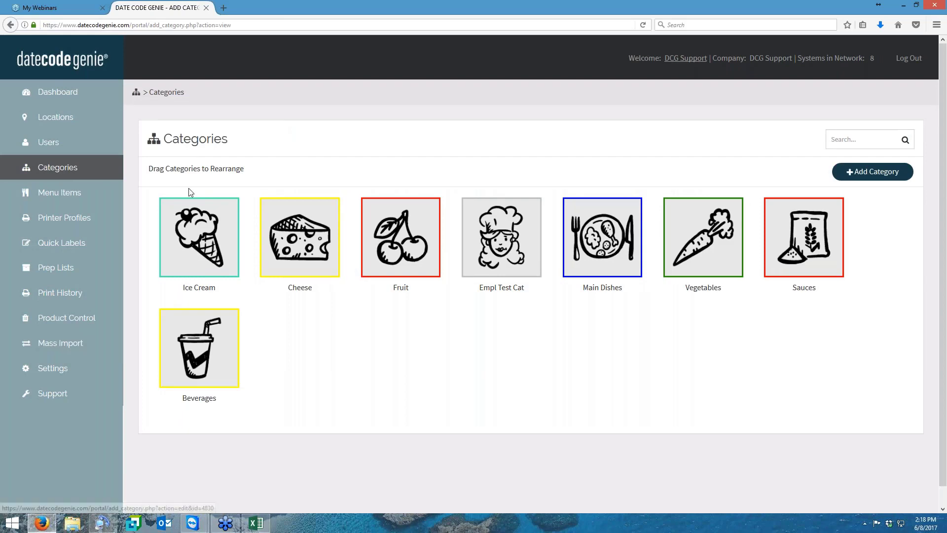
pyautogui.click(256, 523)
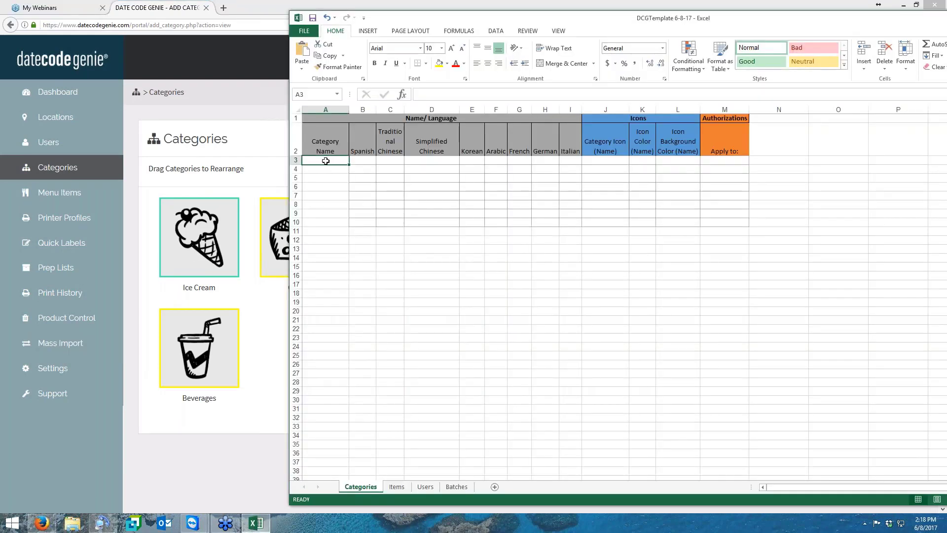
# - Enter Nuts and Pasta as category names in cells A3 and A4 of the Categories sheet
pyautogui.write('Nuts')
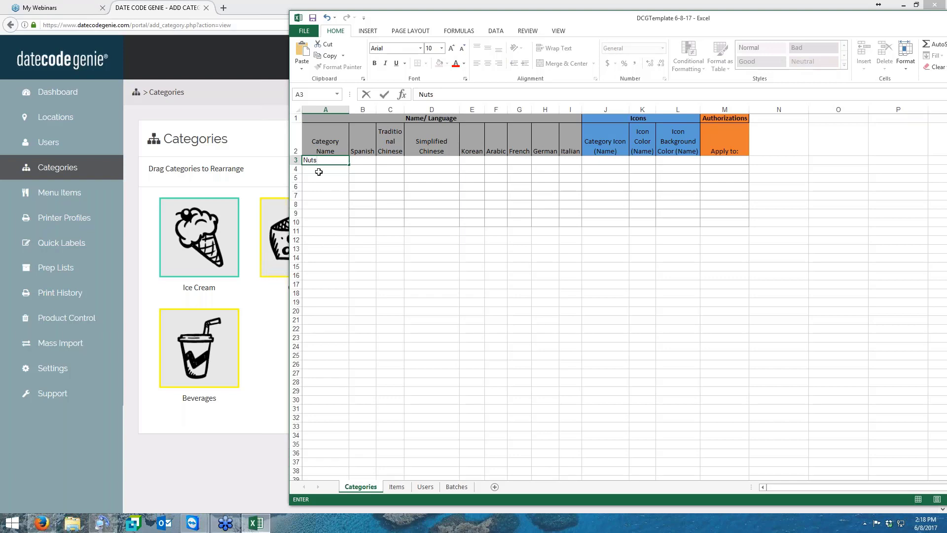
pyautogui.press('Return')
pyautogui.write('Pasta')
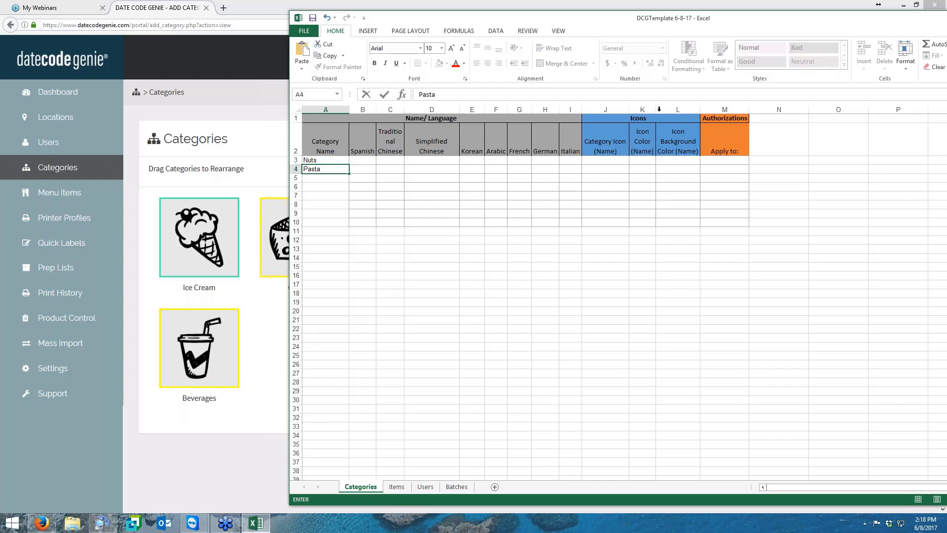
# - Look over the category icon, icon color and icon background color cells in the Nuts row
pyautogui.click(605, 160)
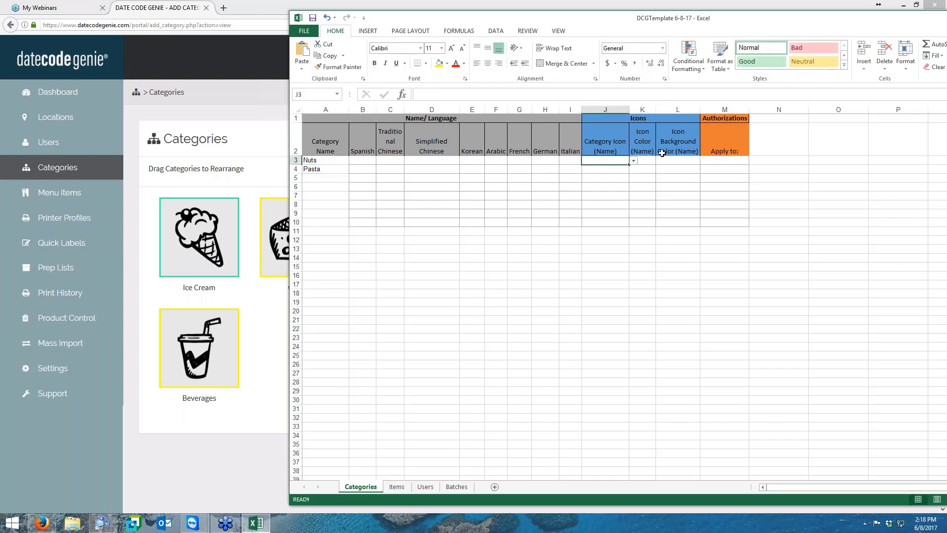
pyautogui.click(646, 160)
pyautogui.click(683, 161)
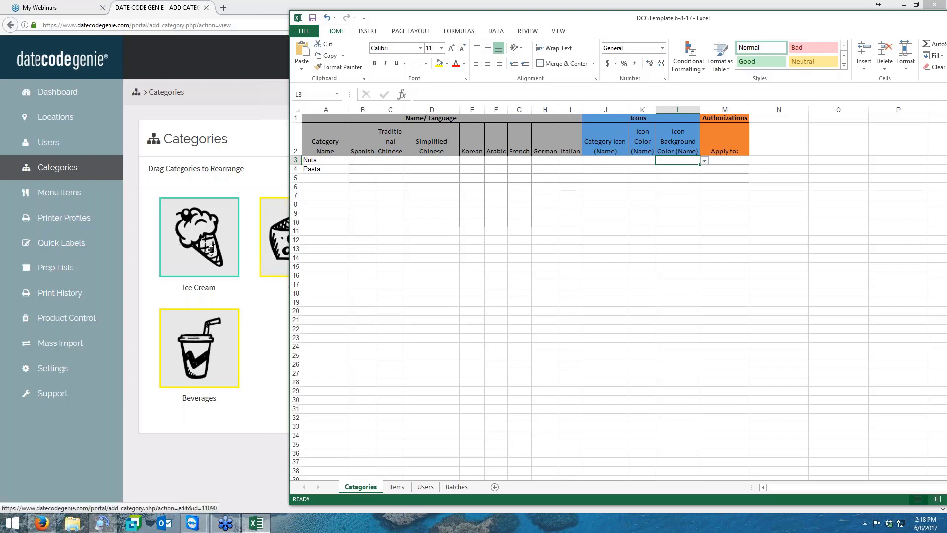
# - Select the Nuts row's Apply to cell, check the portal's Locations list, and return to the workbook
pyautogui.click(727, 162)
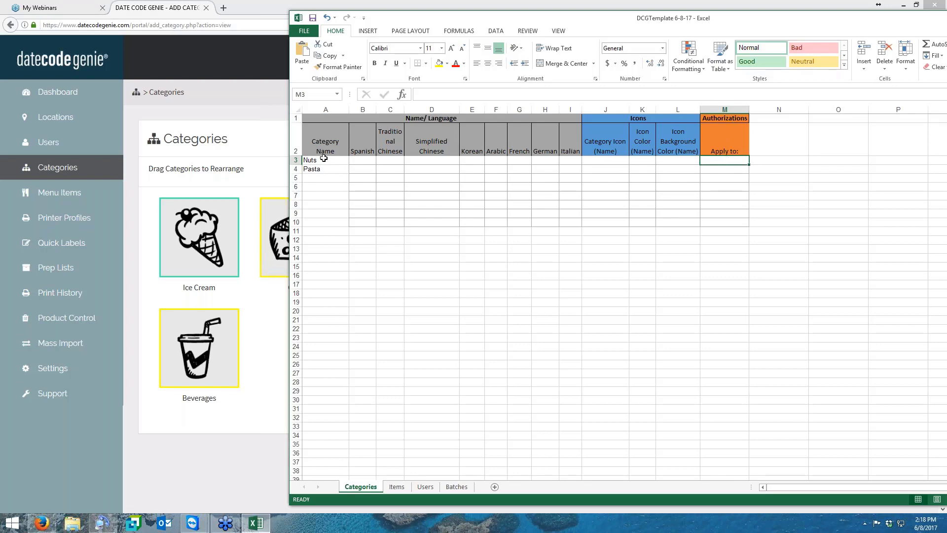
pyautogui.click(45, 124)
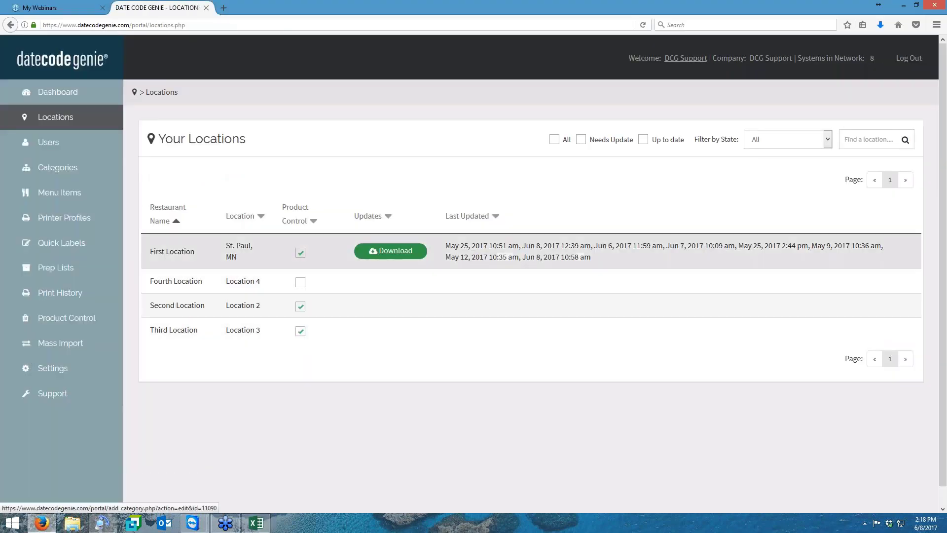
pyautogui.click(269, 523)
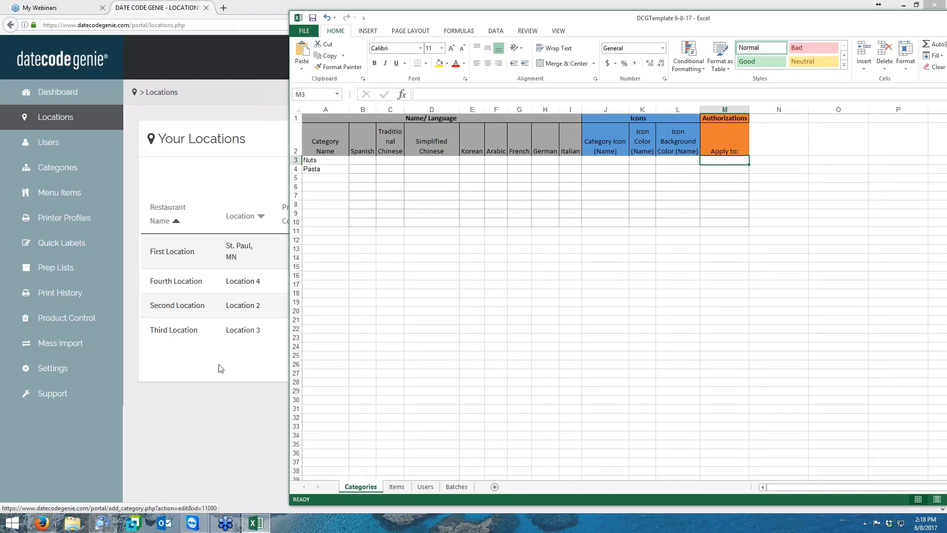
# - Enter #ALL as the Apply to value for Nuts and fill it down to the Pasta row
pyautogui.write('#ALL')
pyautogui.click(728, 184)
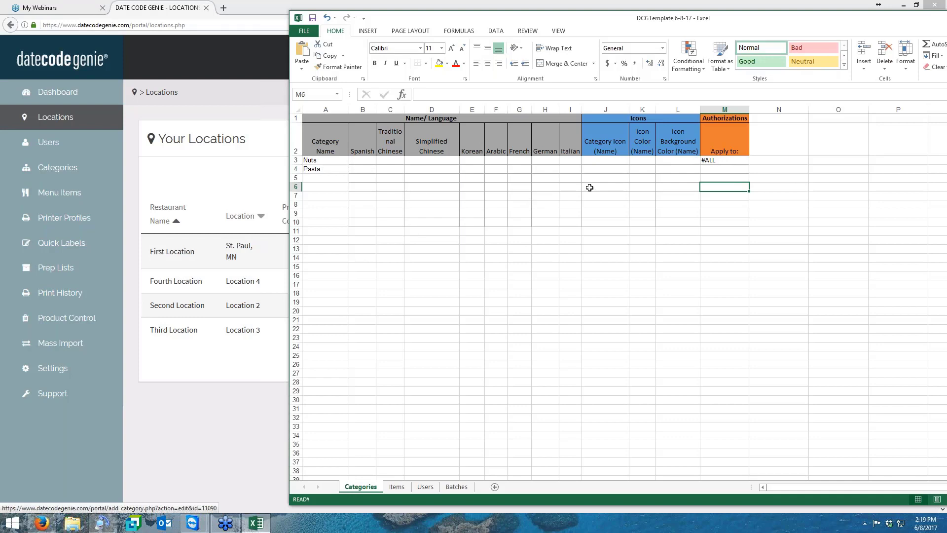
pyautogui.click(746, 159)
pyautogui.moveTo(749, 163); pyautogui.dragTo(749, 172)
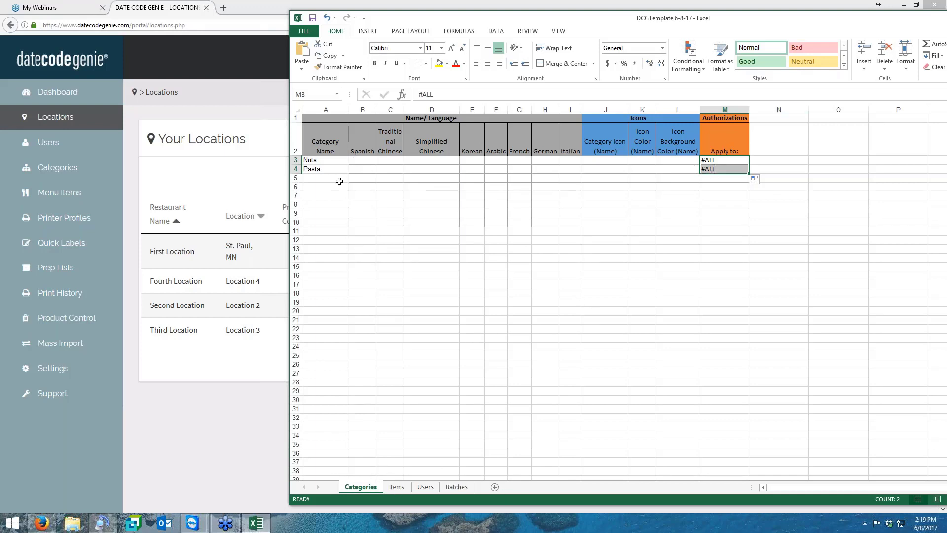
# - Select the first item name cell on the Items sheet and check the portal's Add Item form for menu items
pyautogui.click(399, 487)
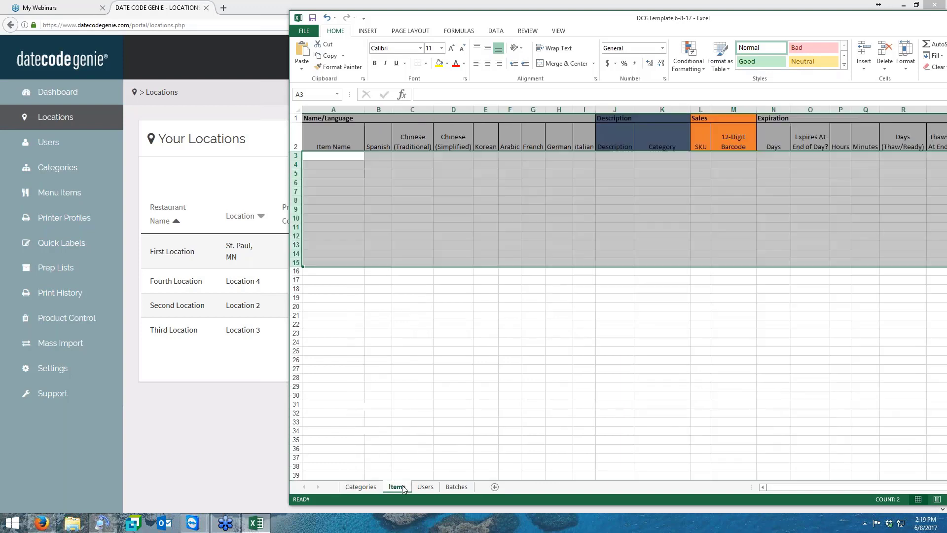
pyautogui.click(314, 158)
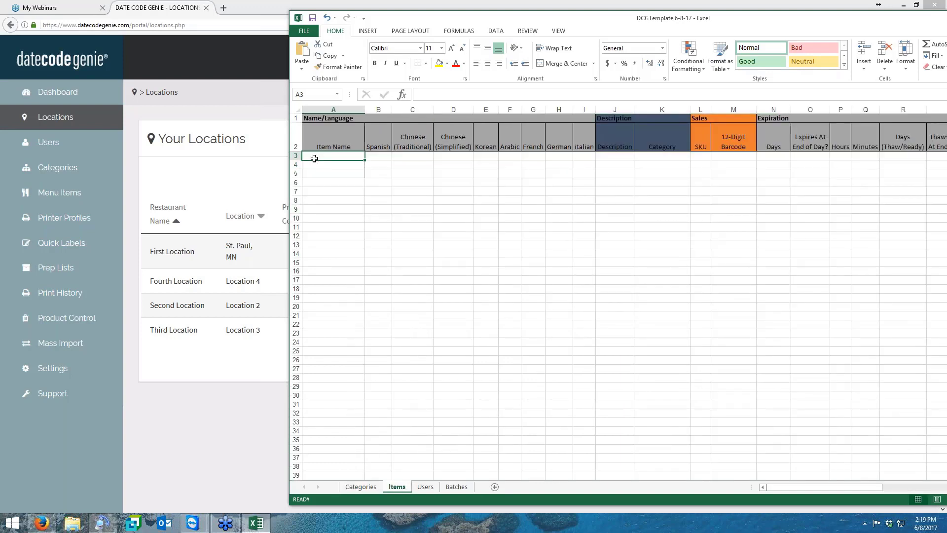
pyautogui.click(28, 193)
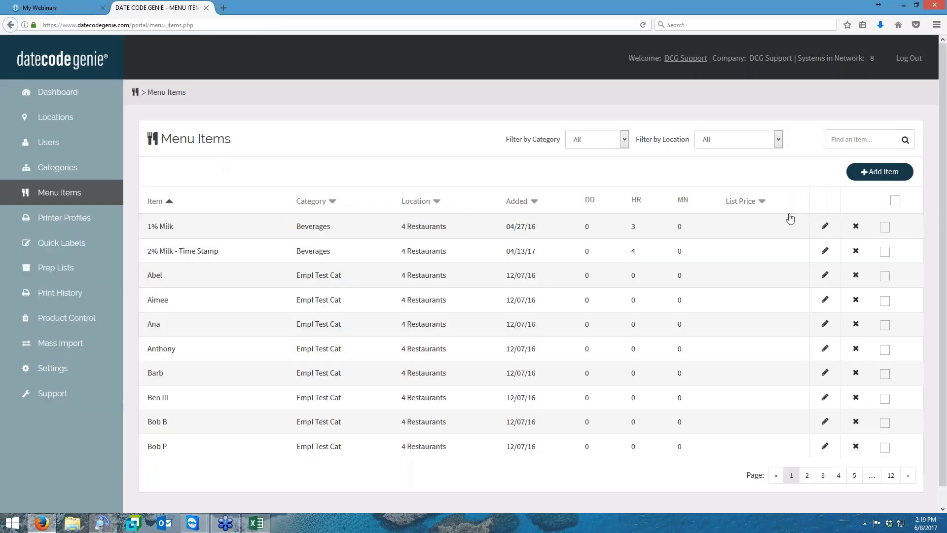
pyautogui.click(888, 178)
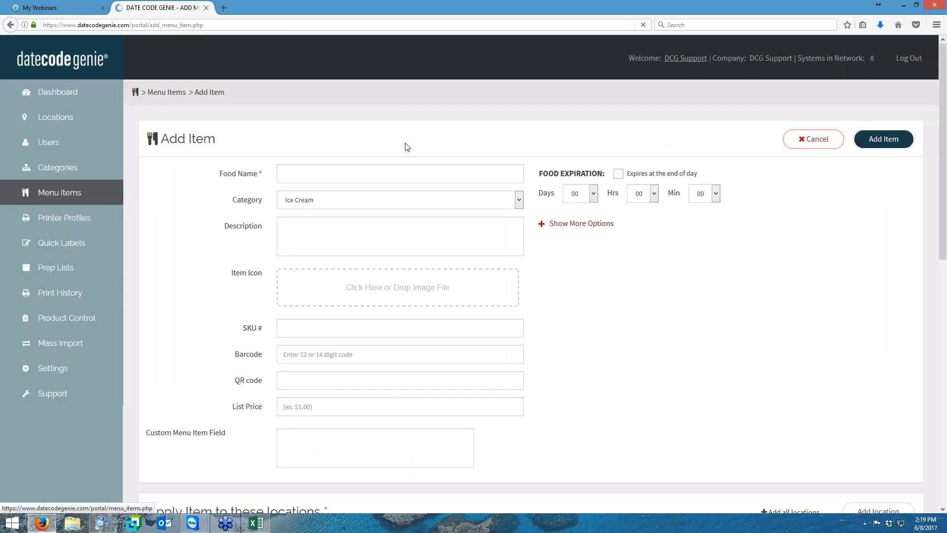
pyautogui.click(256, 522)
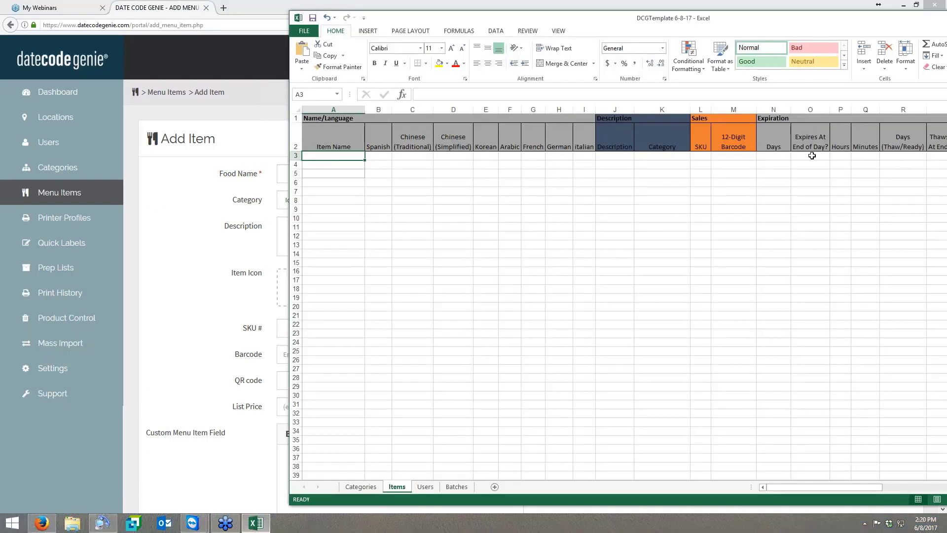
# - Enter Almonds and Cashews as item names in cells A3 and A4 of the Items sheet
pyautogui.write('Almo')
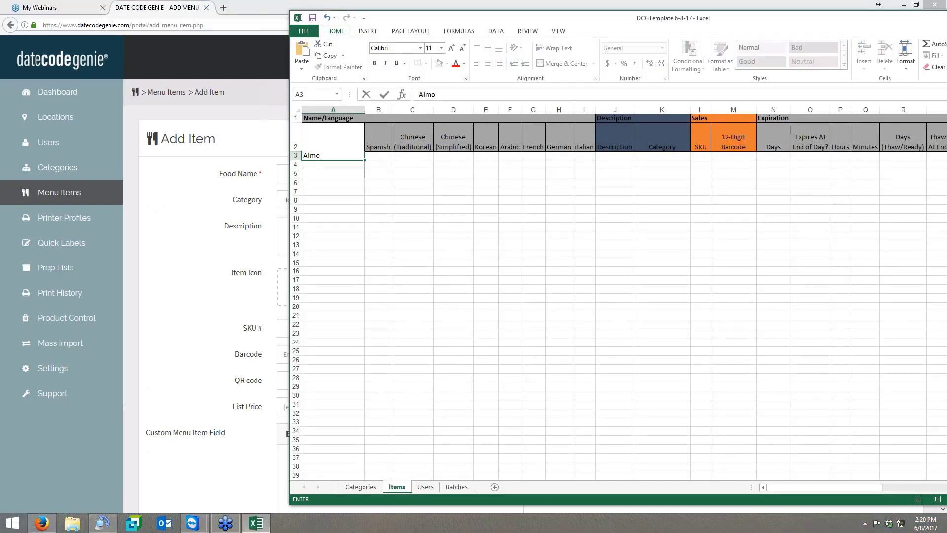
pyautogui.write('nds')
pyautogui.press('Return')
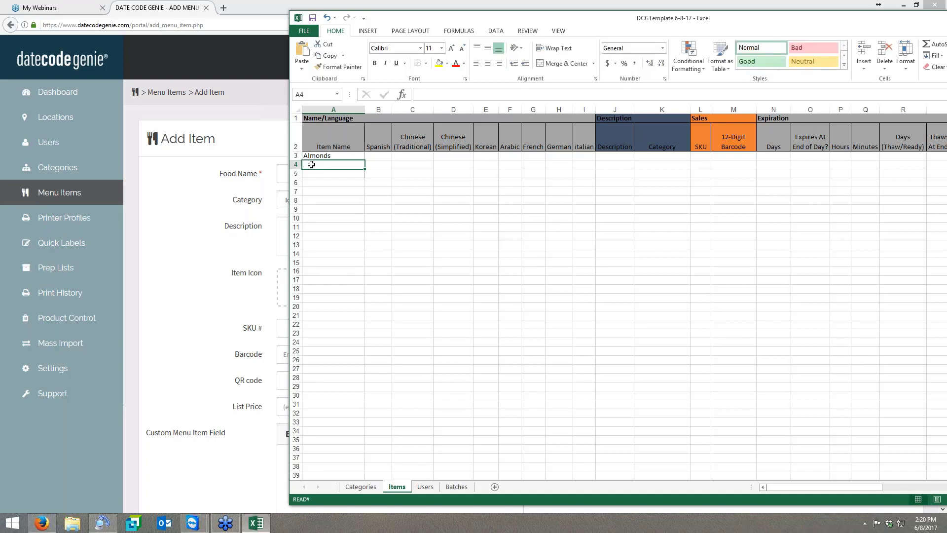
pyautogui.write('Cas')
pyautogui.write('hew')
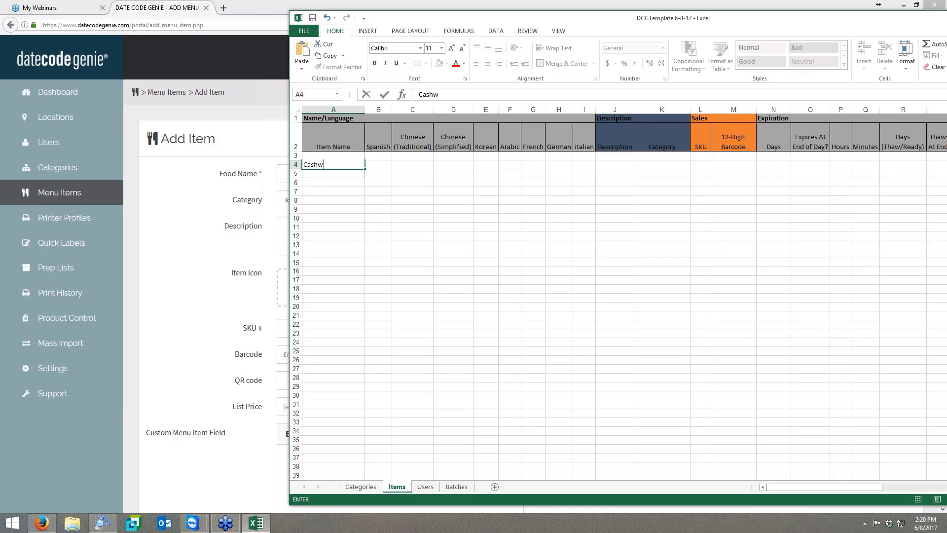
pyautogui.press('BackSpace')
pyautogui.write('ews')
pyautogui.click(340, 181)
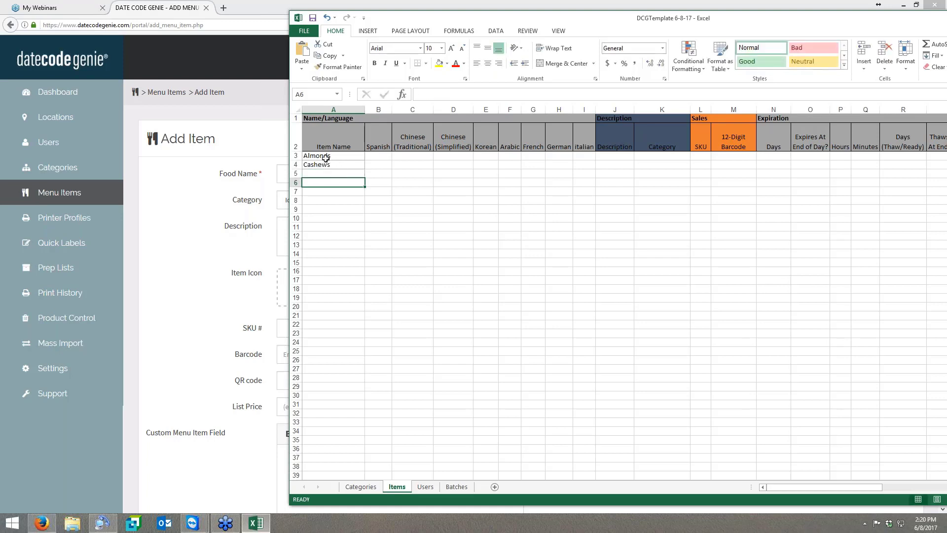
# - Enter Angel Hair and Bow Tie as item names in cells A5 and A6 of the Items sheet
pyautogui.click(309, 175)
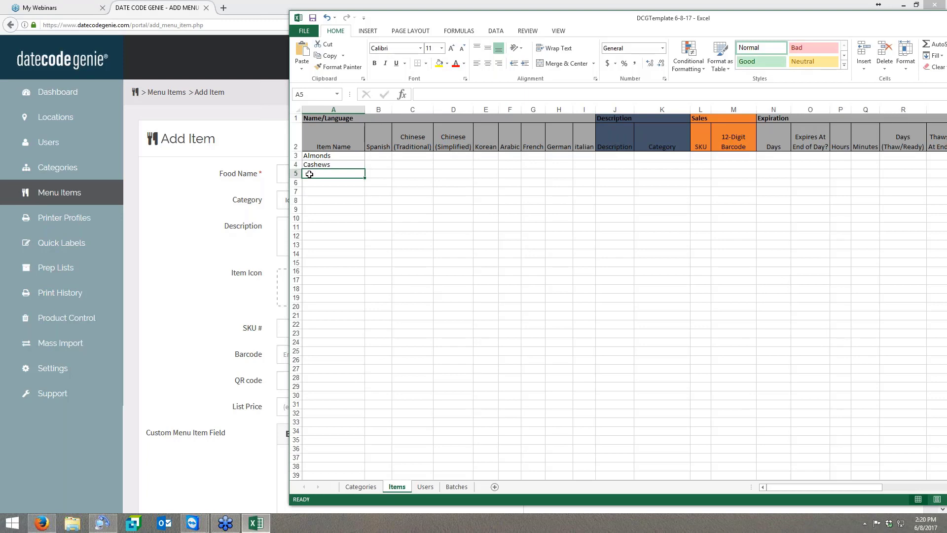
pyautogui.write('Angel Hair')
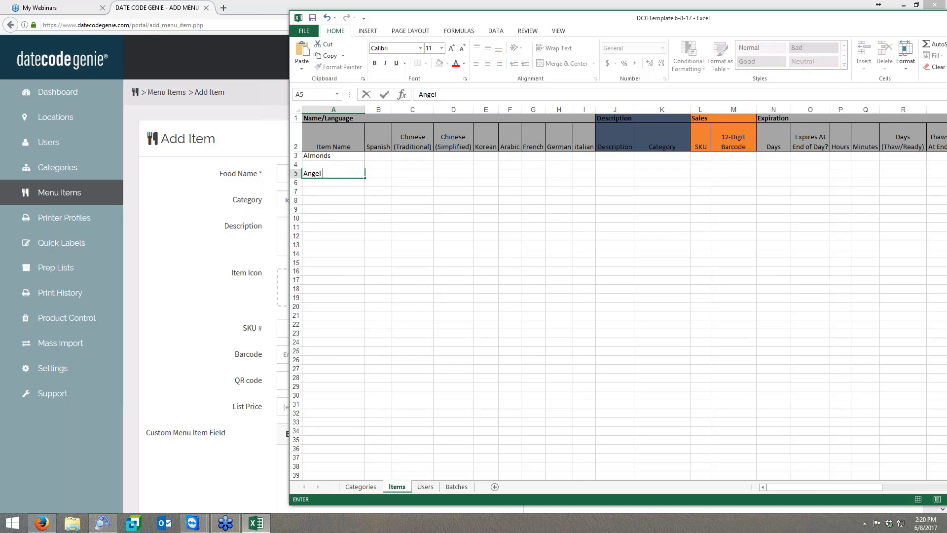
pyautogui.click(320, 183)
pyautogui.write('Bow Tie')
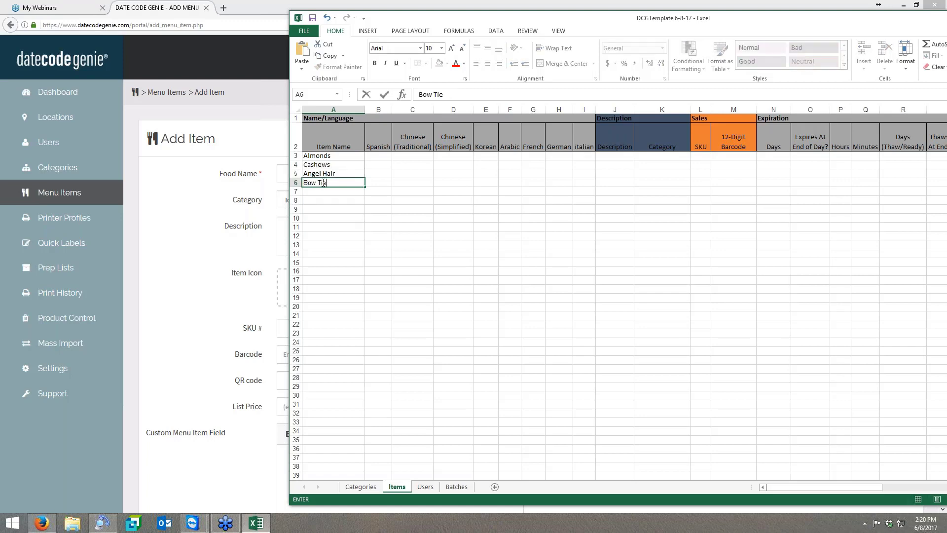
pyautogui.click(334, 209)
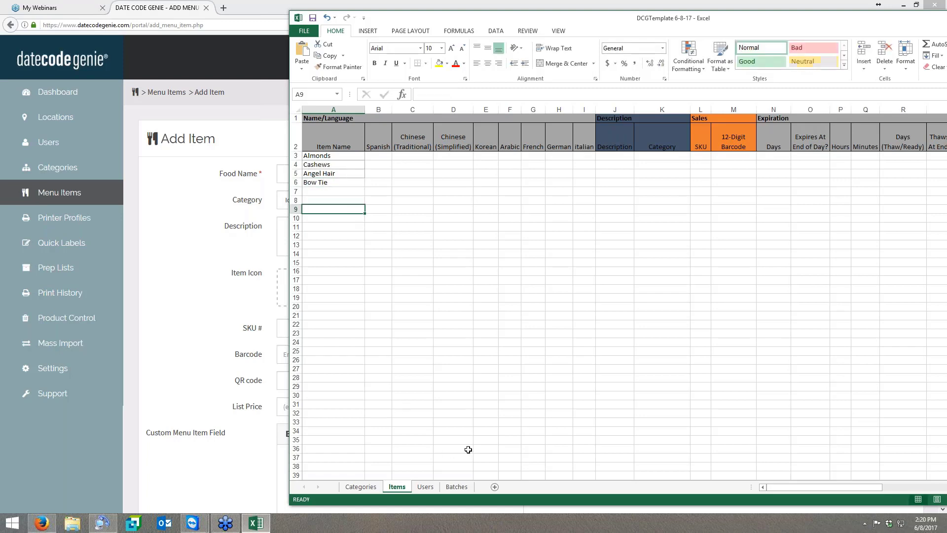
# - Move the workbook window aside, check the Description field in the portal's Add Item form, and return to the workbook
pyautogui.moveTo(551, 21); pyautogui.dragTo(634, 12)
pyautogui.click(397, 157)
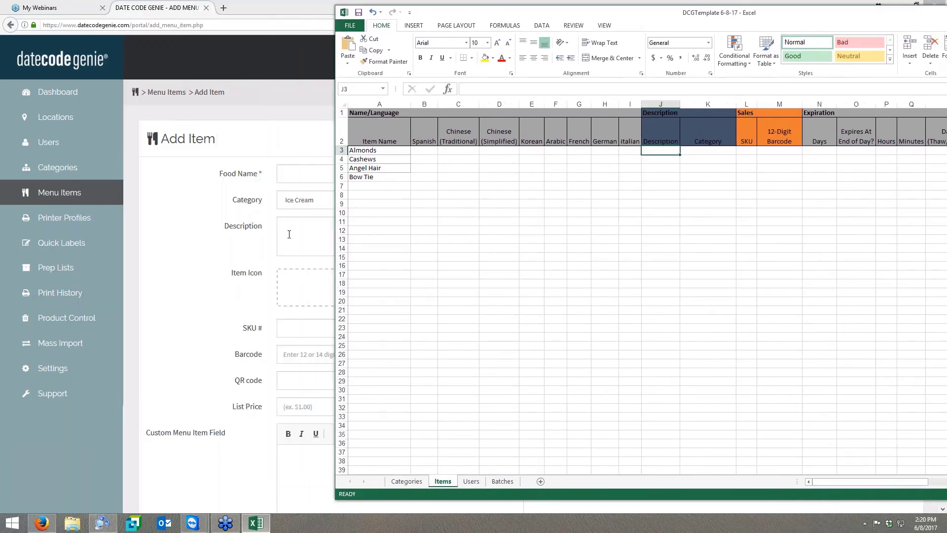
pyautogui.click(290, 234)
pyautogui.click(256, 523)
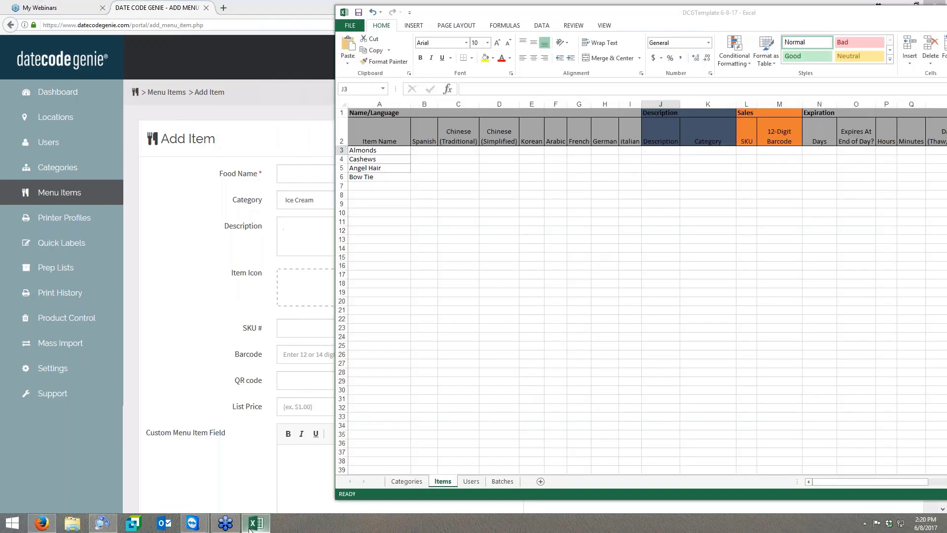
# - Enter Nuts as the category for Almonds and fill it down to the Cashews row
pyautogui.click(708, 151)
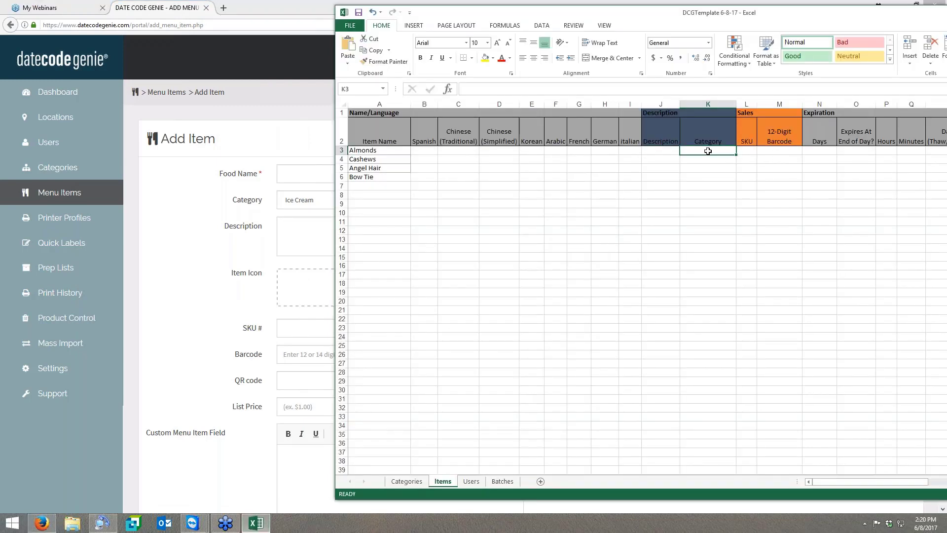
pyautogui.click(407, 481)
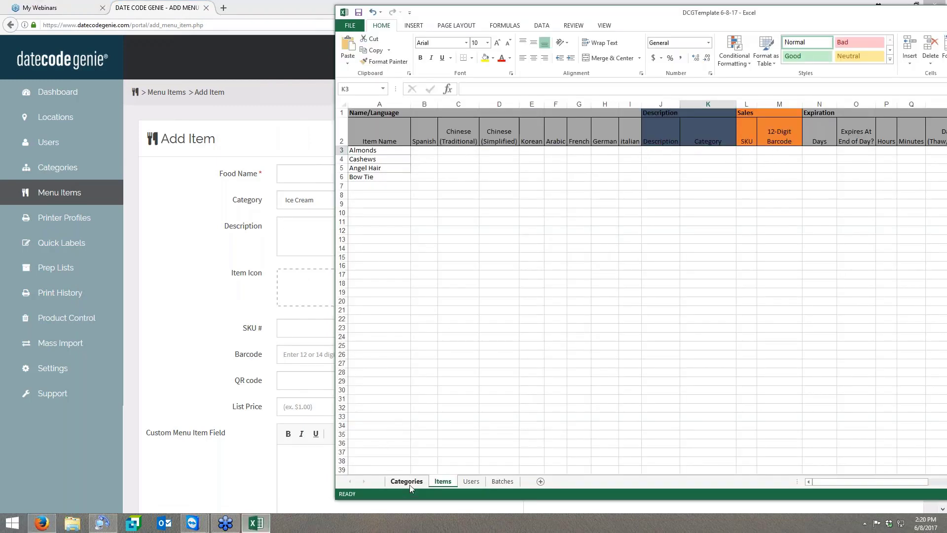
pyautogui.click(442, 481)
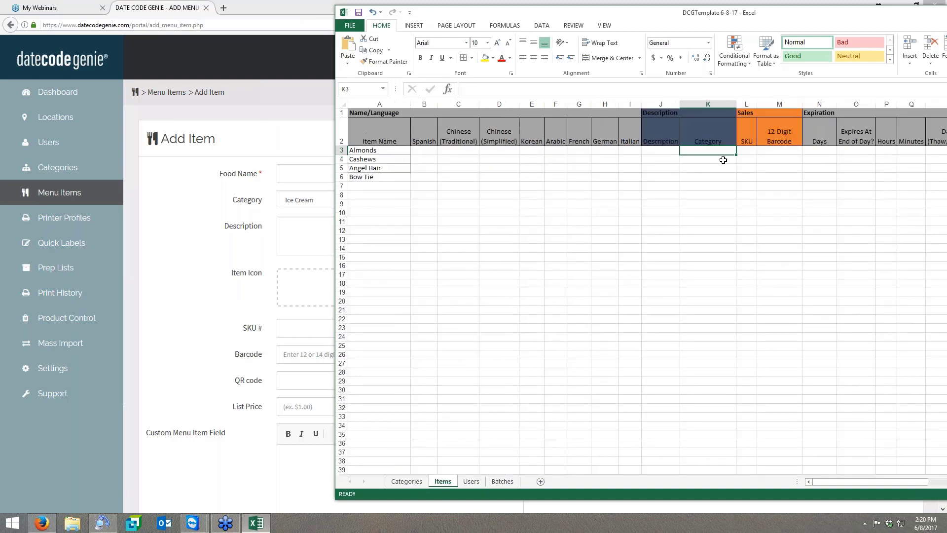
pyautogui.write('Nut')
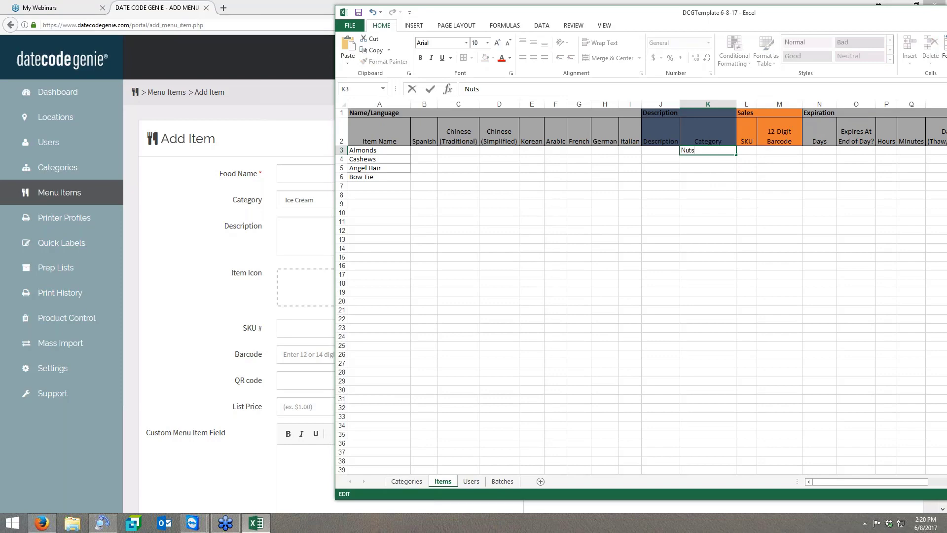
pyautogui.write('s')
pyautogui.moveTo(738, 154); pyautogui.dragTo(738, 164)
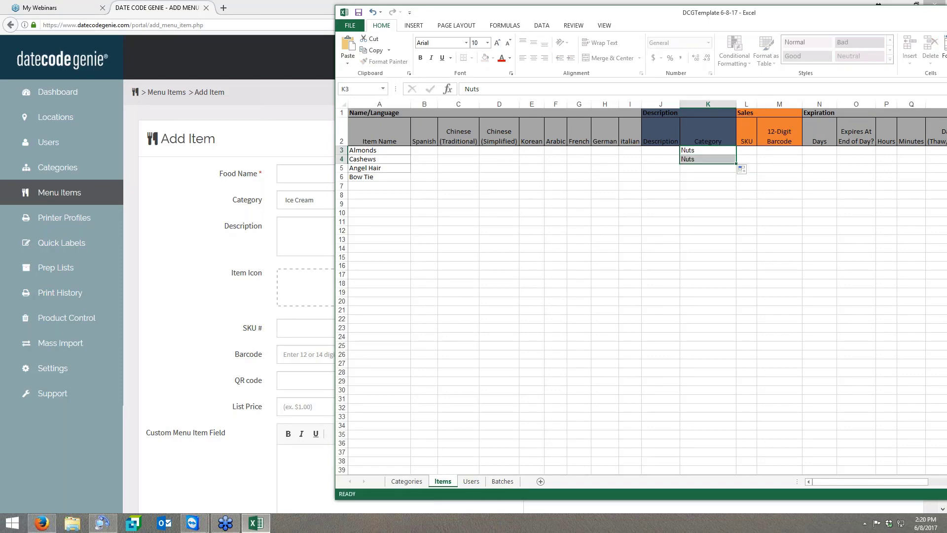
# - Enter Pasta as the category for Angel Hair and fill it down to the Bow Tie row
pyautogui.click(688, 169)
pyautogui.write('Past')
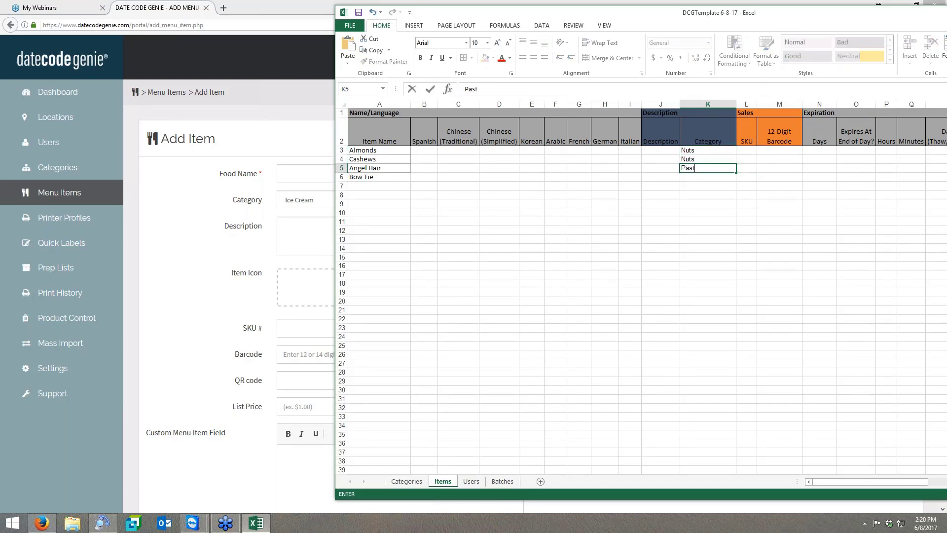
pyautogui.write('a')
pyautogui.moveTo(737, 172); pyautogui.dragTo(707, 183)
# - Cut the Angel Hair item name, paste it into cell A7, and undo the move
pyautogui.click(367, 169)
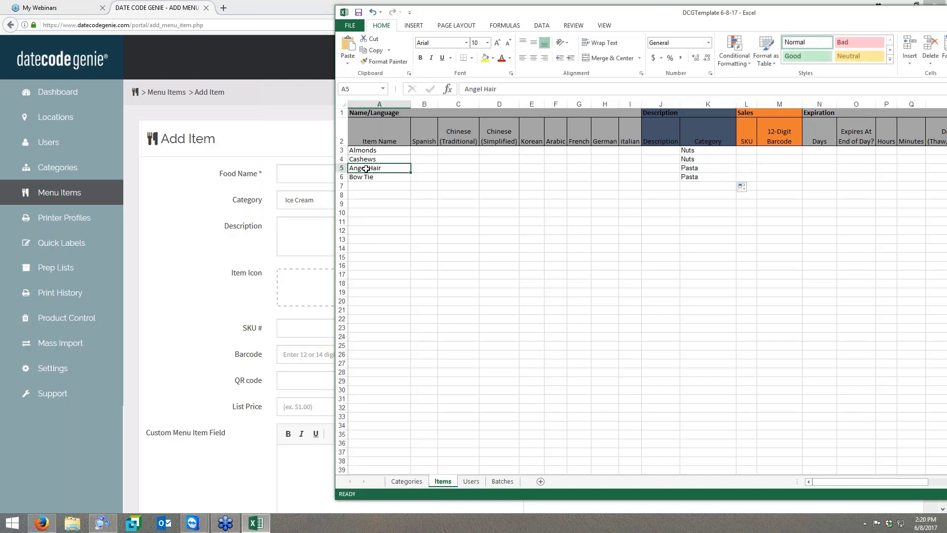
pyautogui.rightClick(367, 169)
pyautogui.click(367, 169)
pyautogui.rightClick(367, 168)
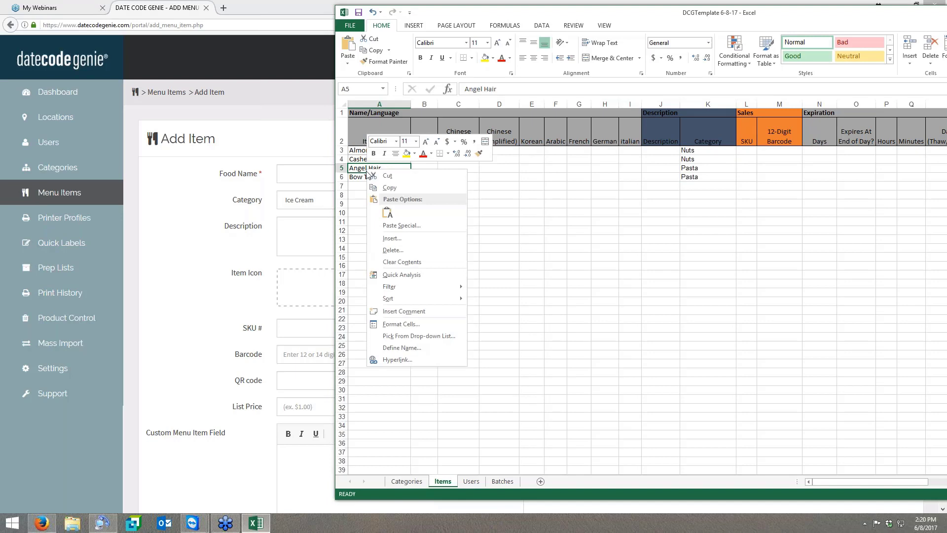
pyautogui.click(389, 187)
pyautogui.click(364, 185)
pyautogui.rightClick(363, 185)
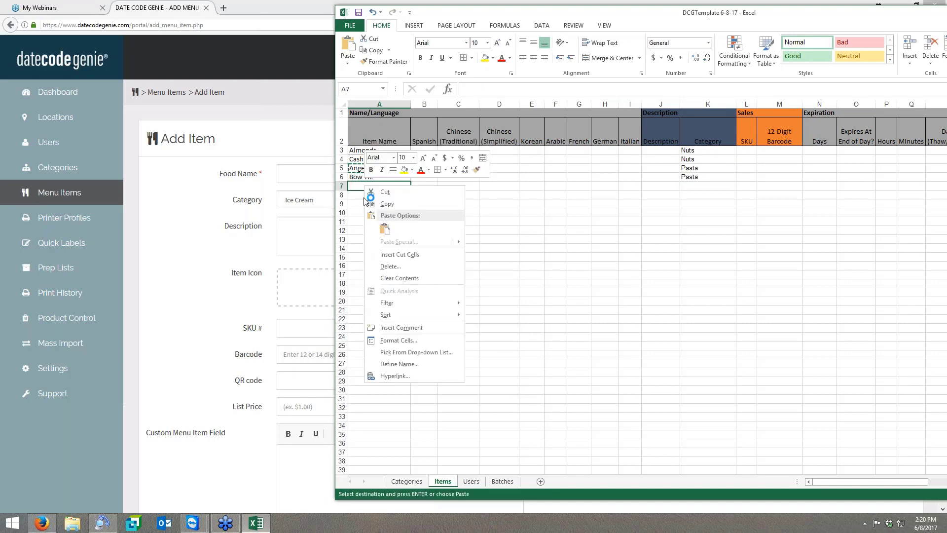
pyautogui.click(388, 229)
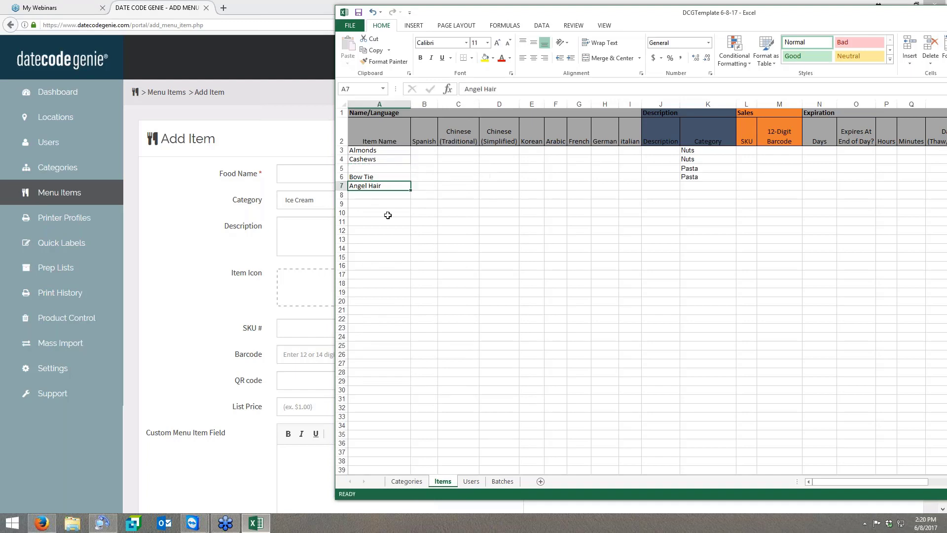
pyautogui.click(373, 12)
pyautogui.click(464, 238)
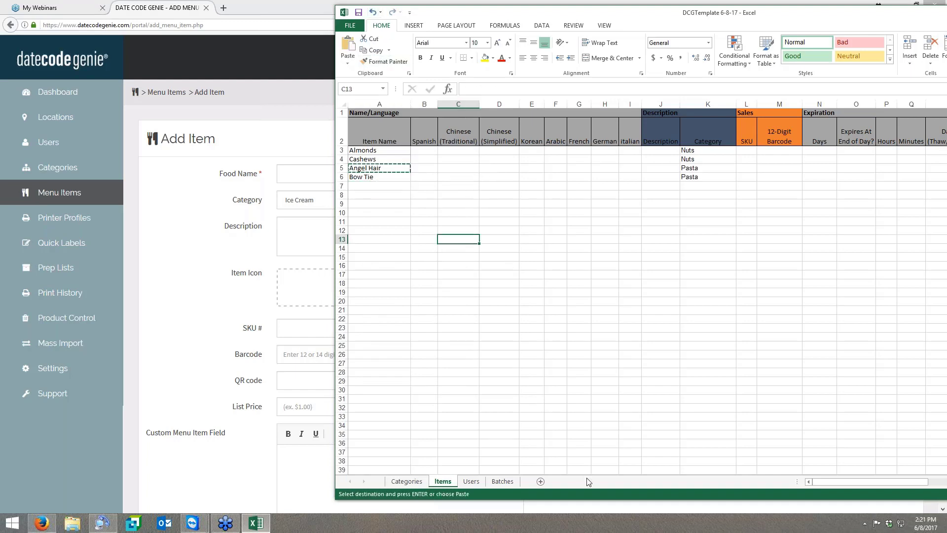
# - Review the expiration columns of the Items sheet and widen the Custom Field column
pyautogui.moveTo(620, 15); pyautogui.dragTo(339, 19)
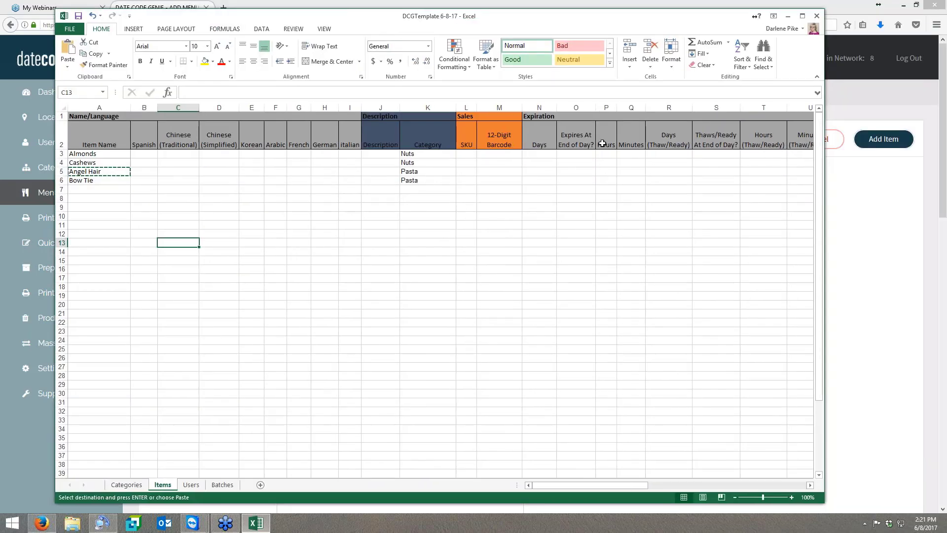
pyautogui.click(568, 154)
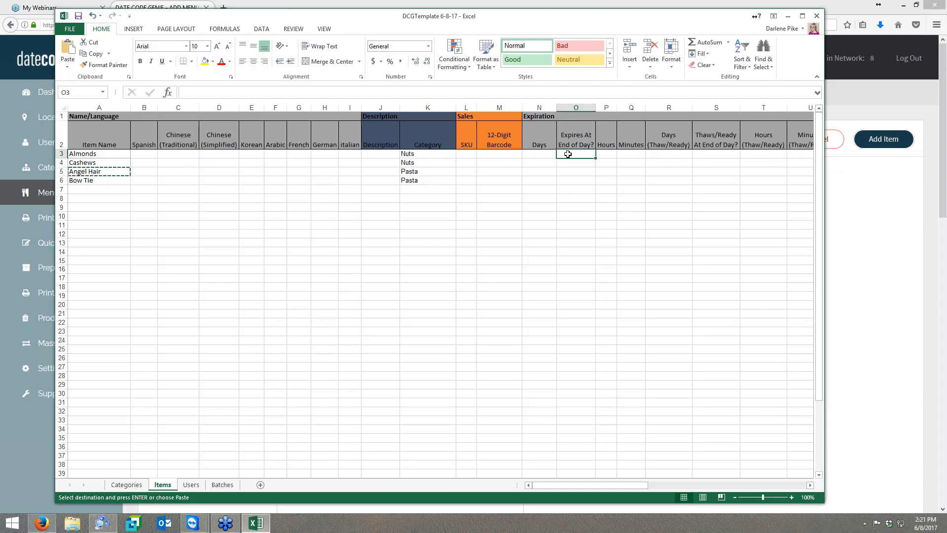
pyautogui.moveTo(633, 488); pyautogui.dragTo(722, 490)
pyautogui.click(523, 154)
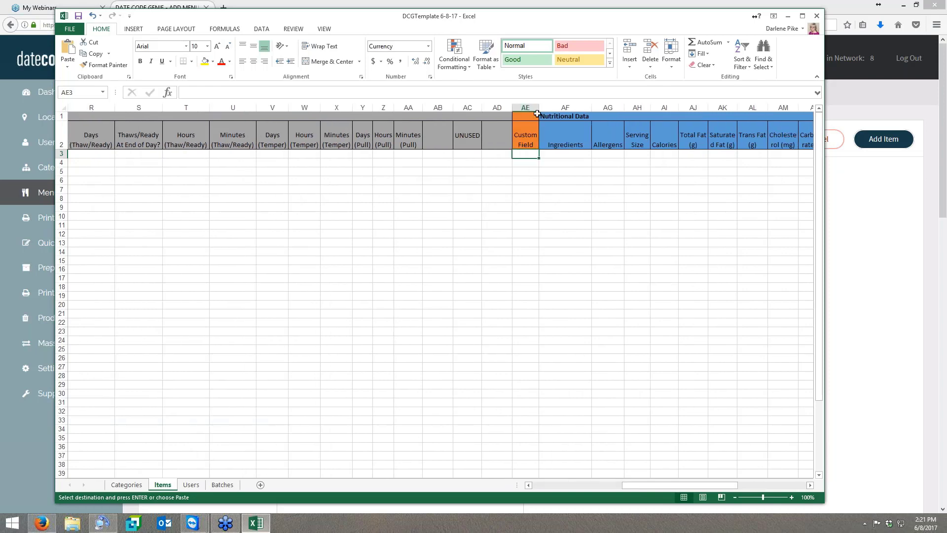
pyautogui.moveTo(539, 106); pyautogui.dragTo(569, 105)
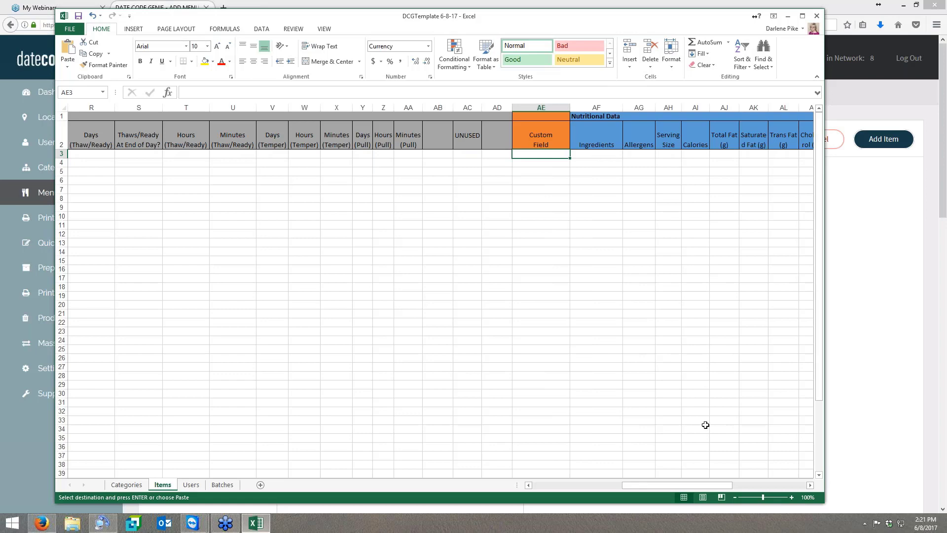
# - Enter #ALL as the Apply to value for the first item and fill it down to row 6
pyautogui.moveTo(705, 486); pyautogui.dragTo(778, 486)
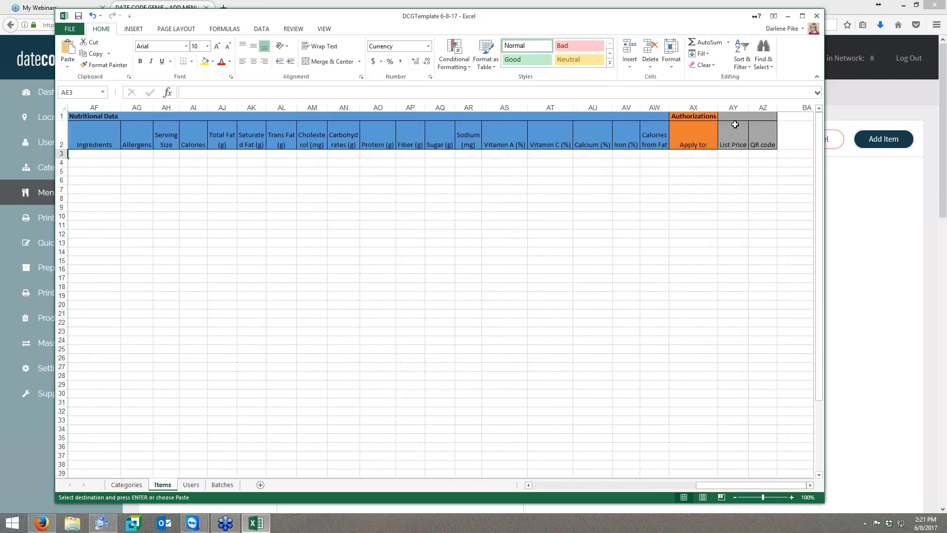
pyautogui.click(687, 155)
pyautogui.doubleClick(686, 155)
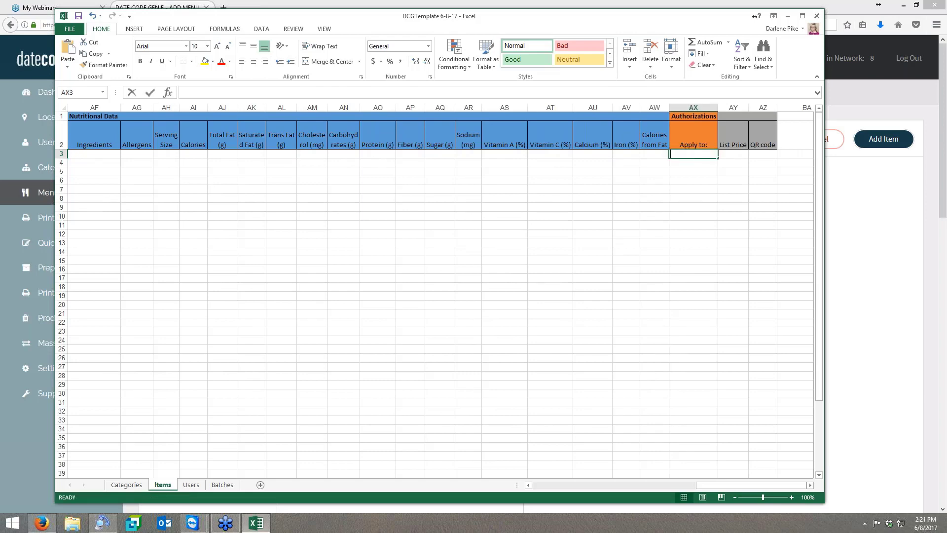
pyautogui.write('#ALL')
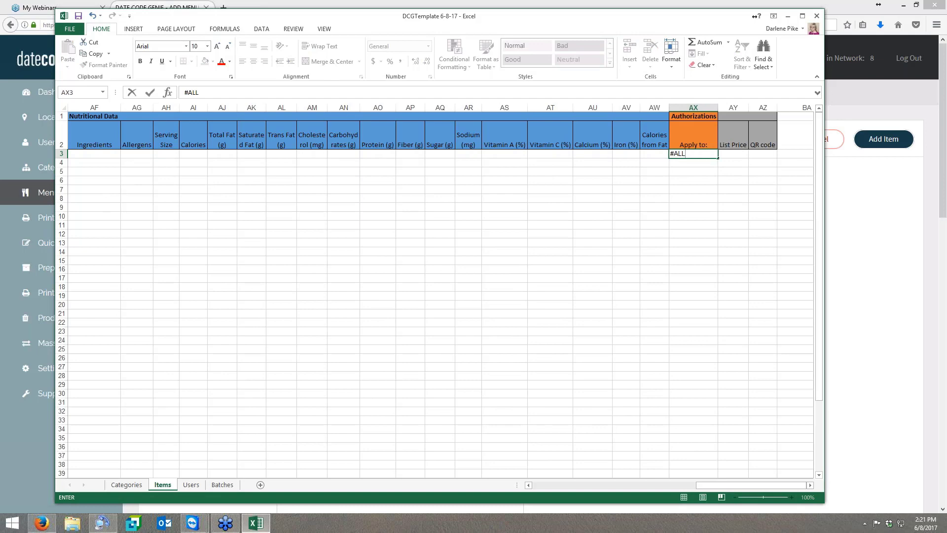
pyautogui.moveTo(718, 157); pyautogui.dragTo(721, 181)
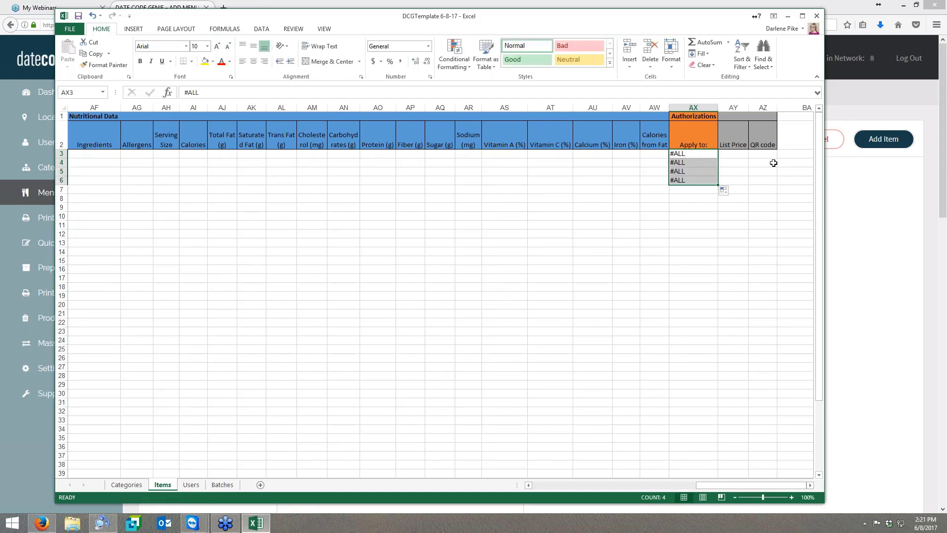
# - Save the DCGTemplate 6-8-17 workbook and close it
pyautogui.click(70, 29)
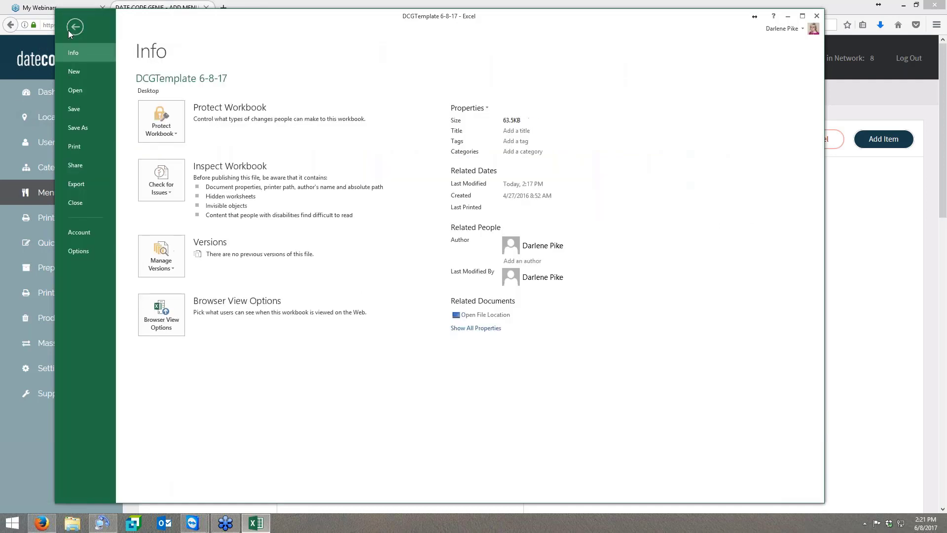
pyautogui.press('Escape')
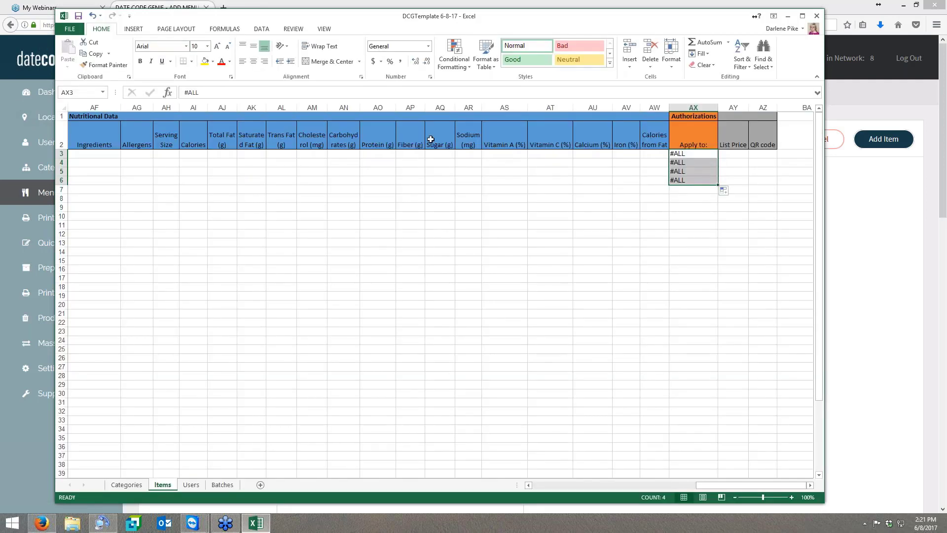
pyautogui.click(817, 16)
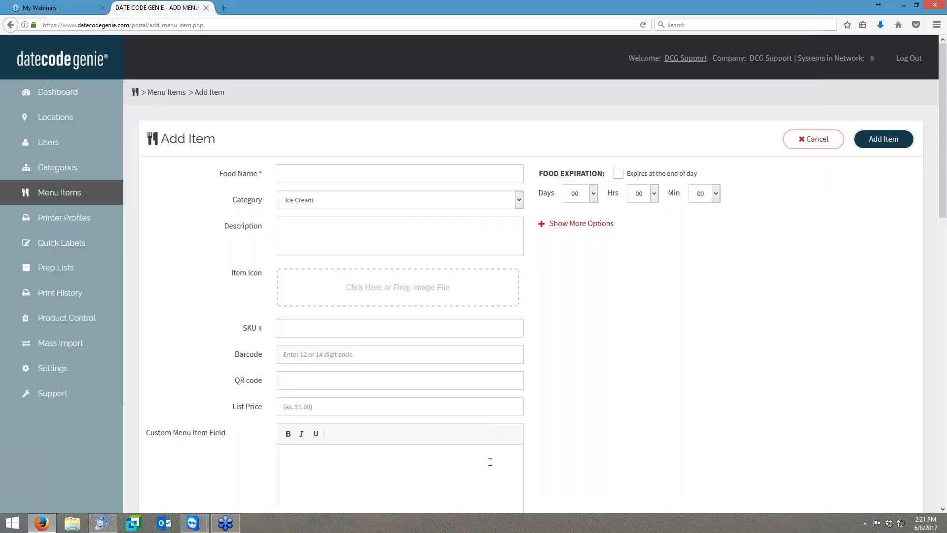
# - Choose DCGTemplate 6-8-17 from the Desktop as the portal's Mass Import file and import it
pyautogui.click(68, 345)
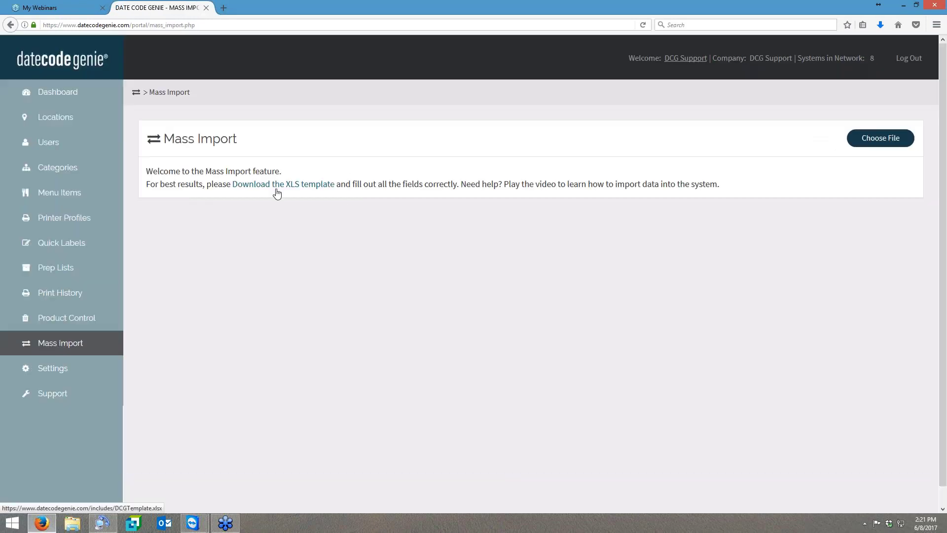
pyautogui.click(880, 138)
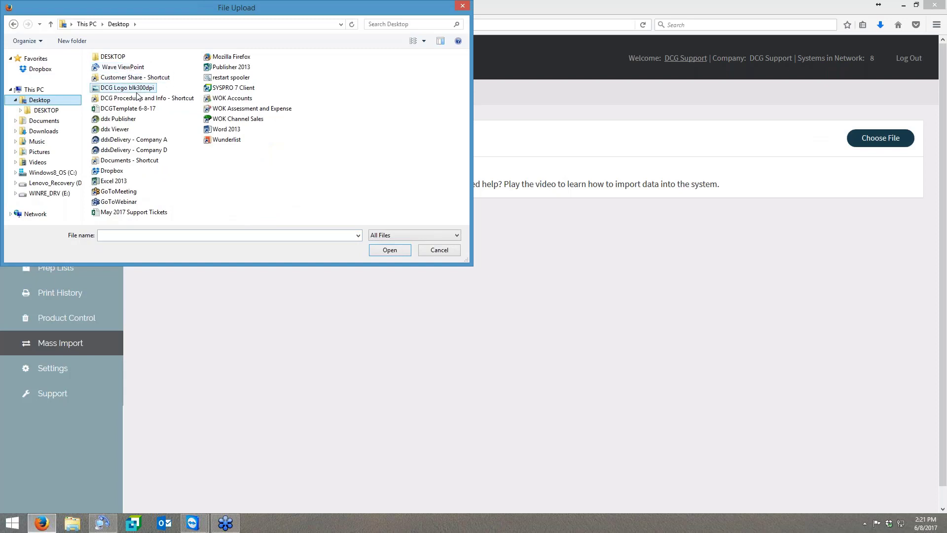
pyautogui.doubleClick(131, 108)
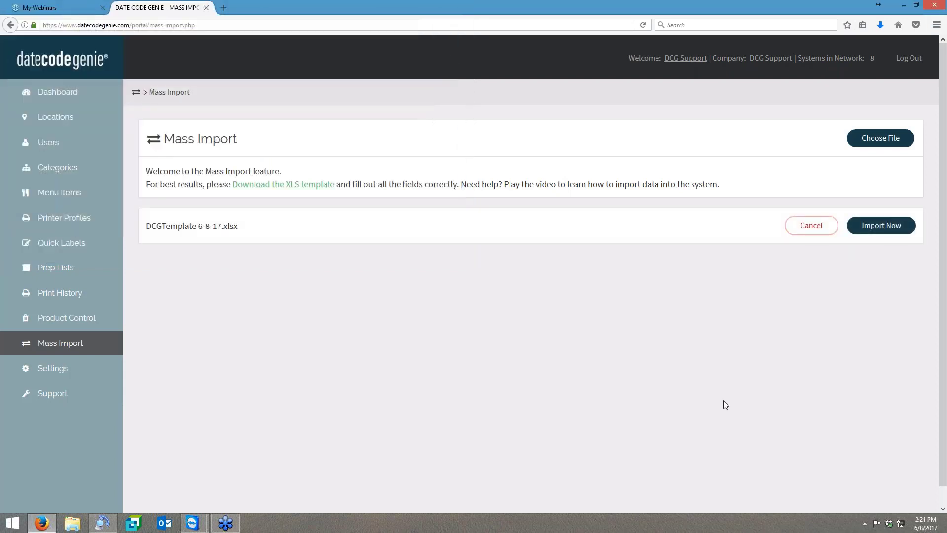
pyautogui.click(882, 226)
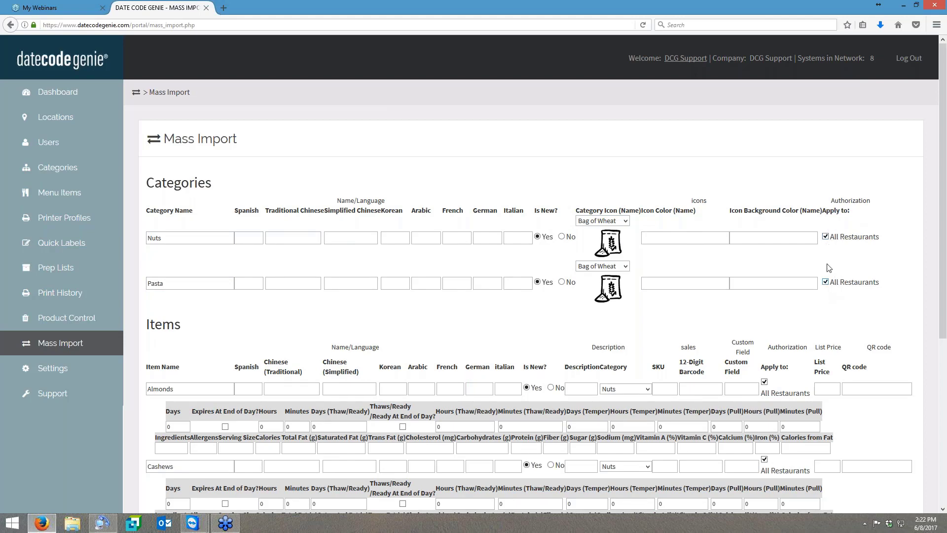
# - Expand the Nuts category's individual locations, restore All Restaurants, and review the imported items before submission
pyautogui.click(826, 237)
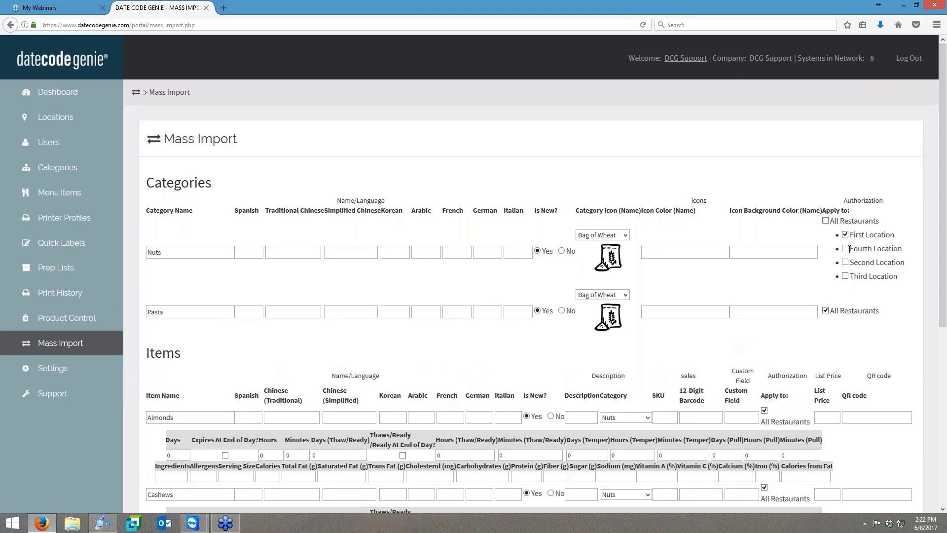
pyautogui.click(825, 220)
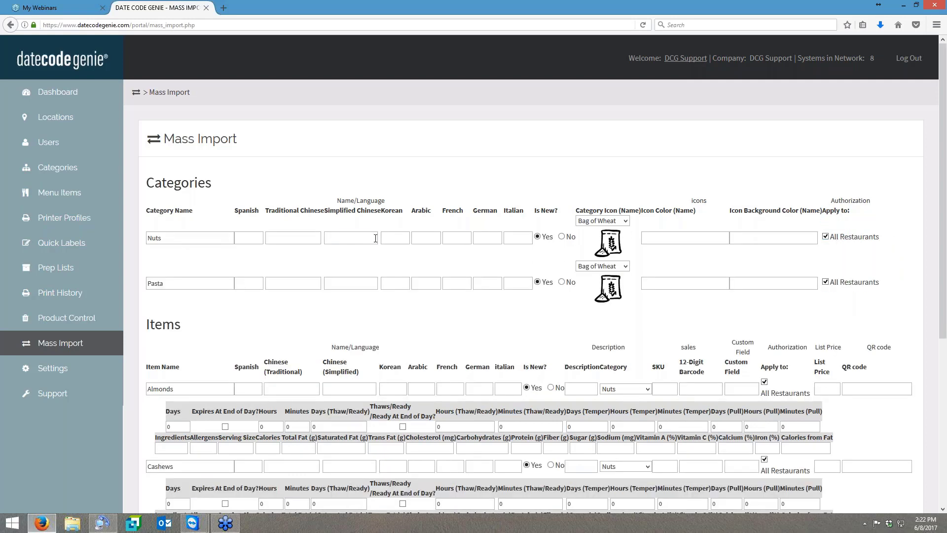
pyautogui.scroll(-5, 220, 195)
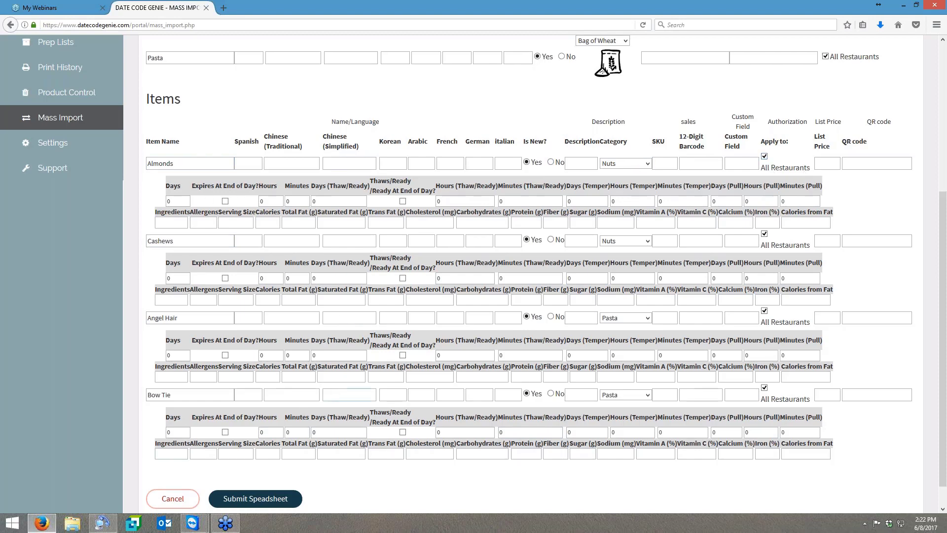
# - Submit the reviewed import spreadsheet and go through the portal homepage to the category list
pyautogui.scroll(-1, 283, 478)
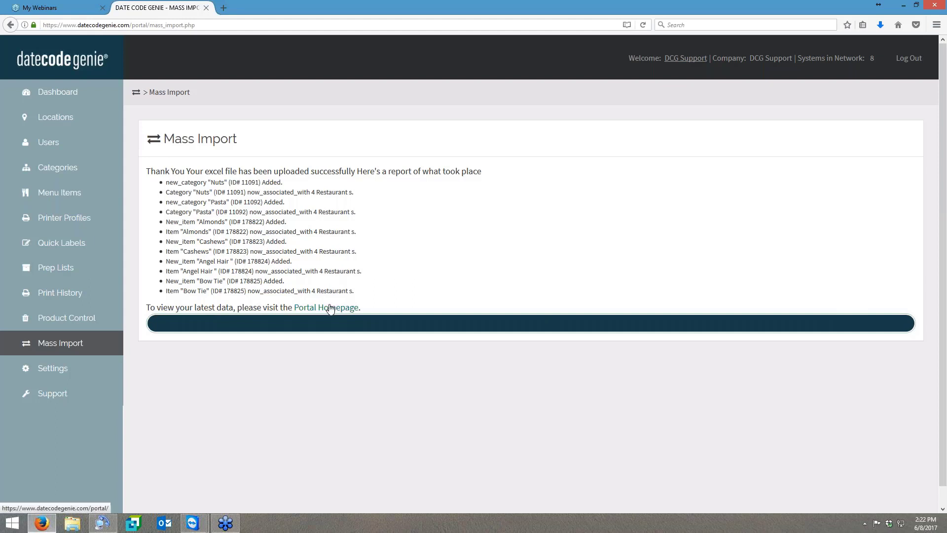
pyautogui.click(331, 308)
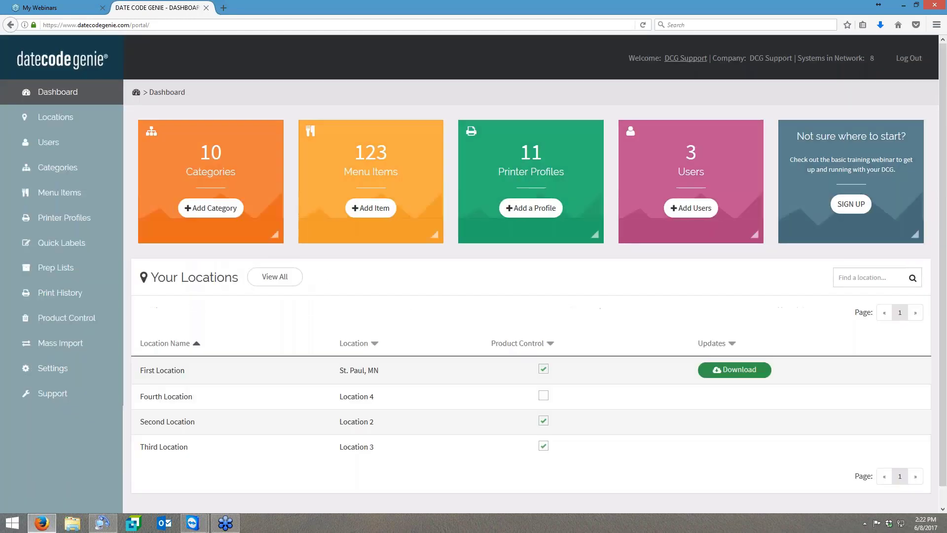
pyautogui.click(45, 167)
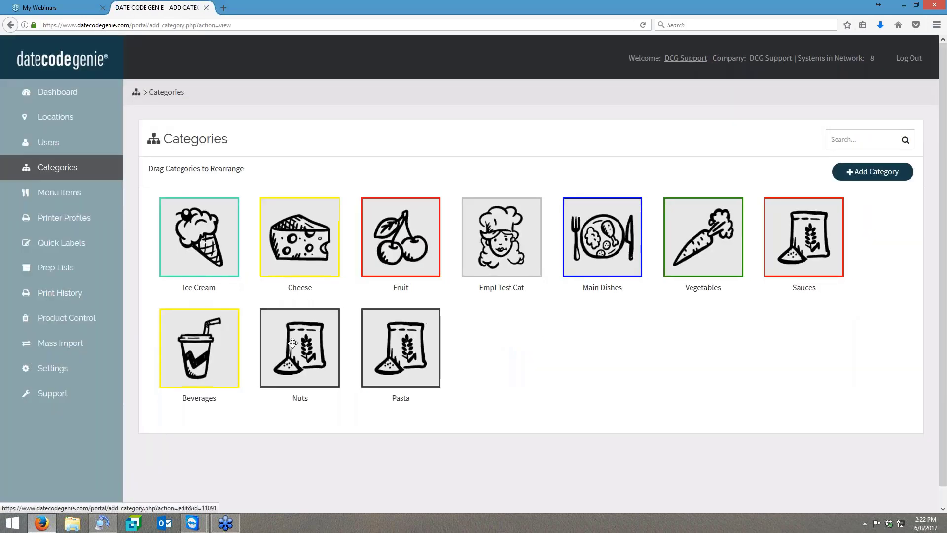
# - Give the Nuts category the almond icon from the Fruits/Veggies set, set its icon outline color to brown, and save the changes
pyautogui.click(319, 356)
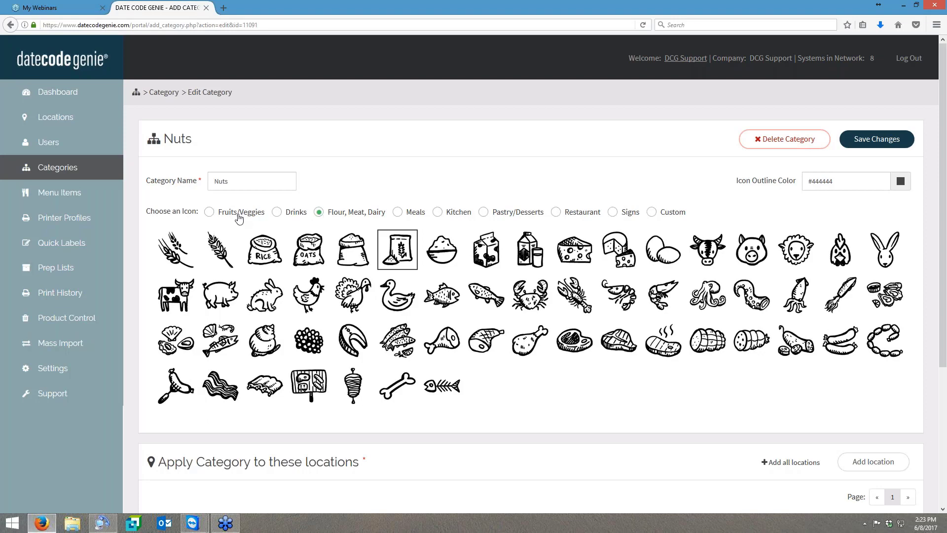
pyautogui.click(209, 213)
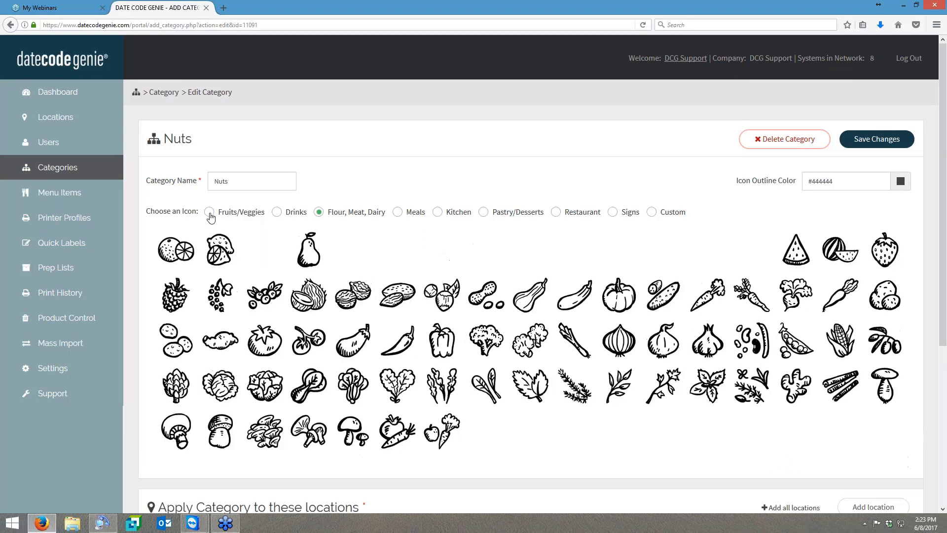
pyautogui.click(395, 291)
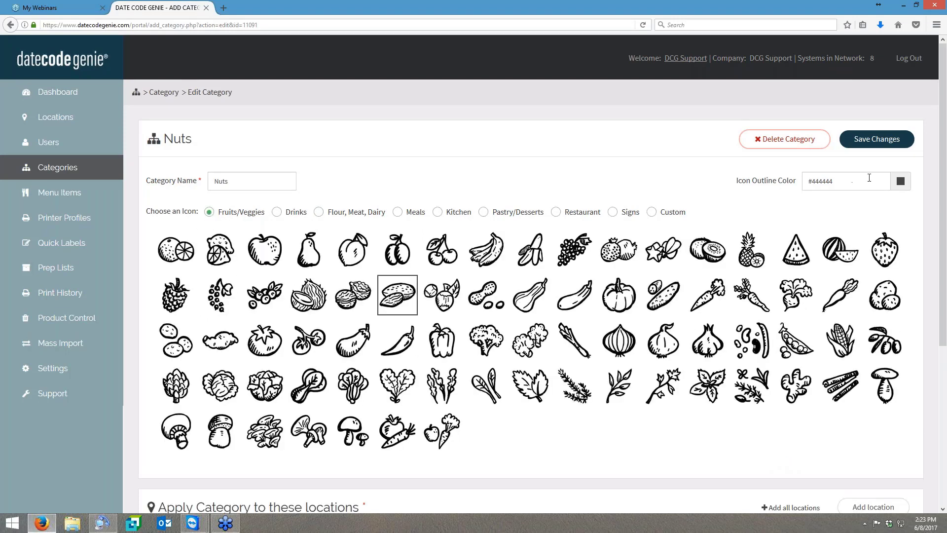
pyautogui.tripleClick(844, 182)
pyautogui.write('brown')
pyautogui.click(878, 140)
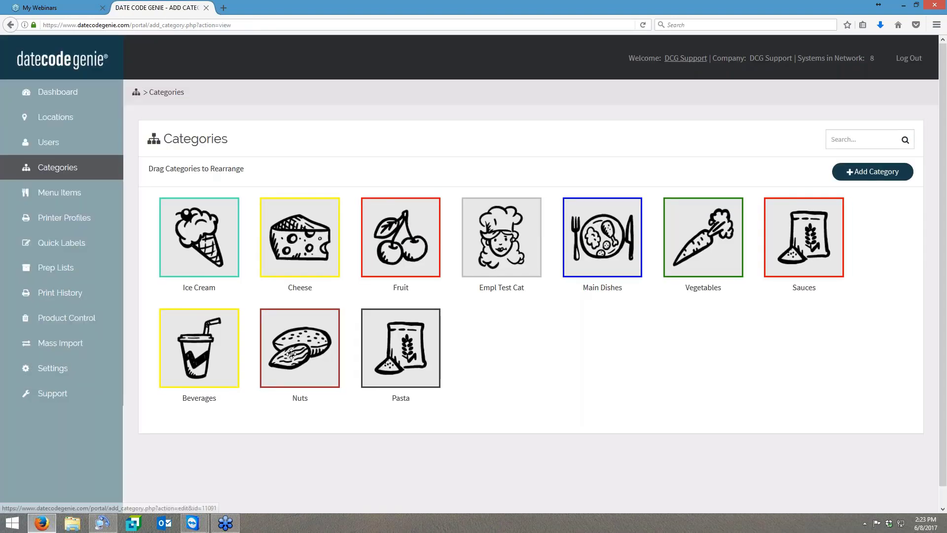
# - Rearrange the categories so that Nuts comes first and Pasta second, ahead of Ice Cream
pyautogui.moveTo(292, 353); pyautogui.dragTo(206, 244)
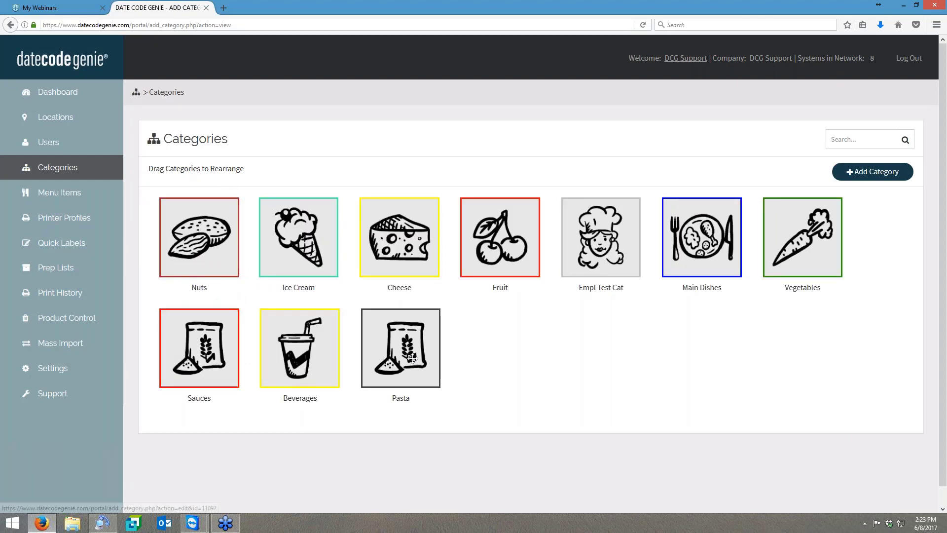
pyautogui.moveTo(410, 354); pyautogui.dragTo(300, 241)
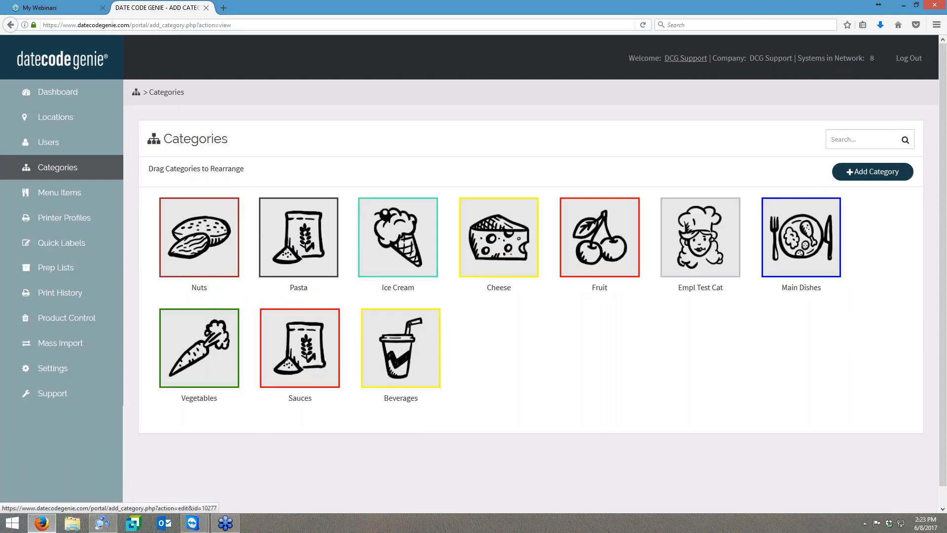
# - Sort the menu items by date added with the newest first to check the imported items, and return to the Mass Import page
pyautogui.click(74, 193)
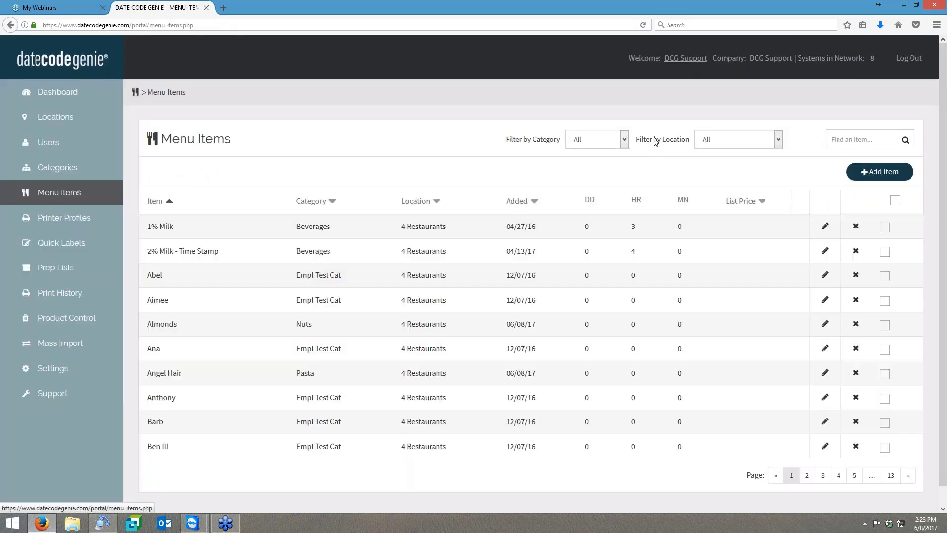
pyautogui.click(512, 202)
pyautogui.click(512, 202)
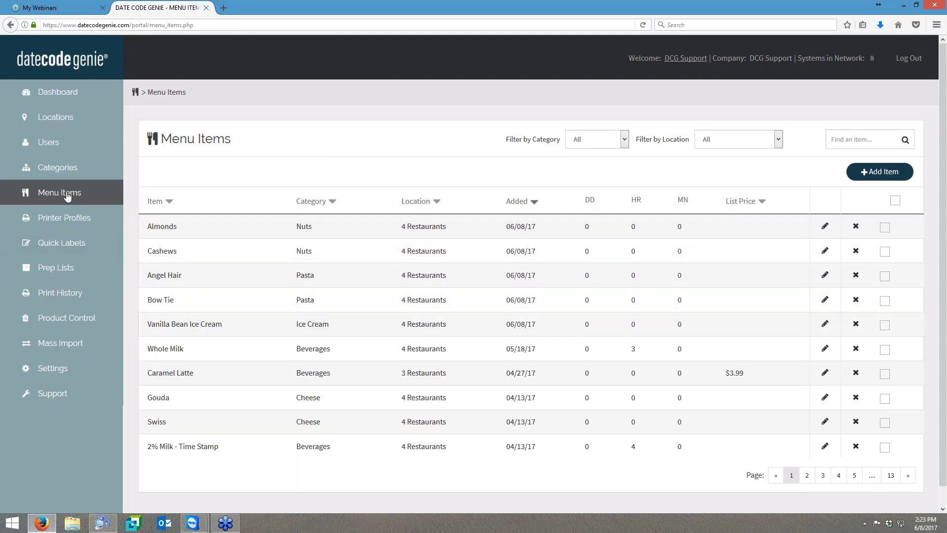
pyautogui.click(54, 344)
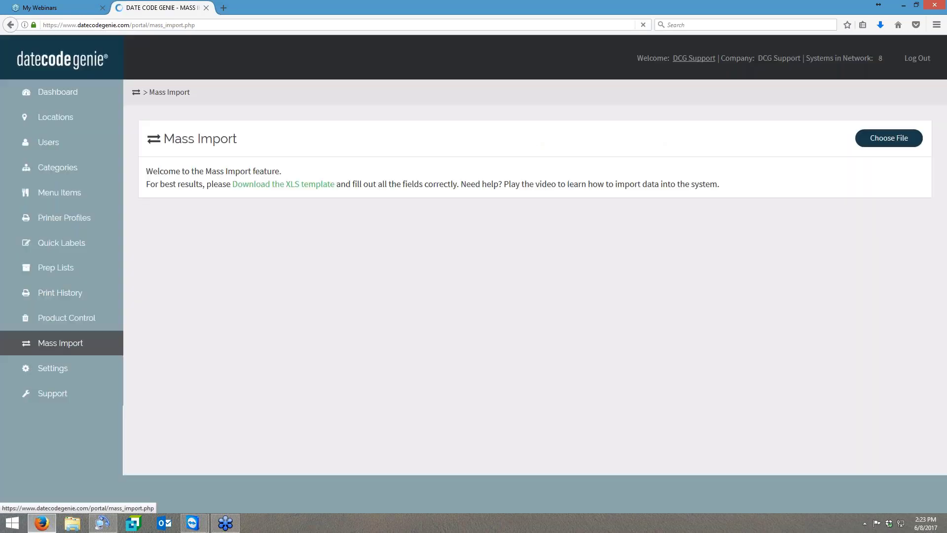